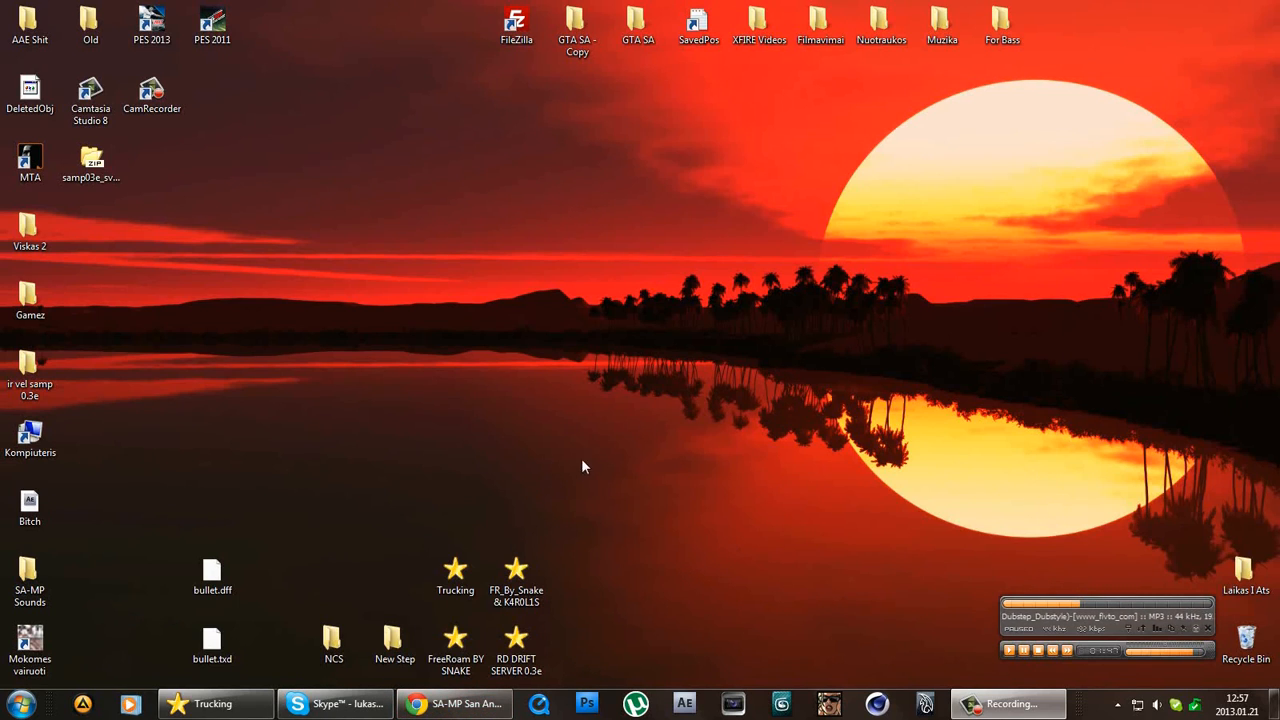
# Open the sa-mp.com Downloads page with the 0.3e server packages, then minimise Chrome.
pyautogui.click(455, 703)
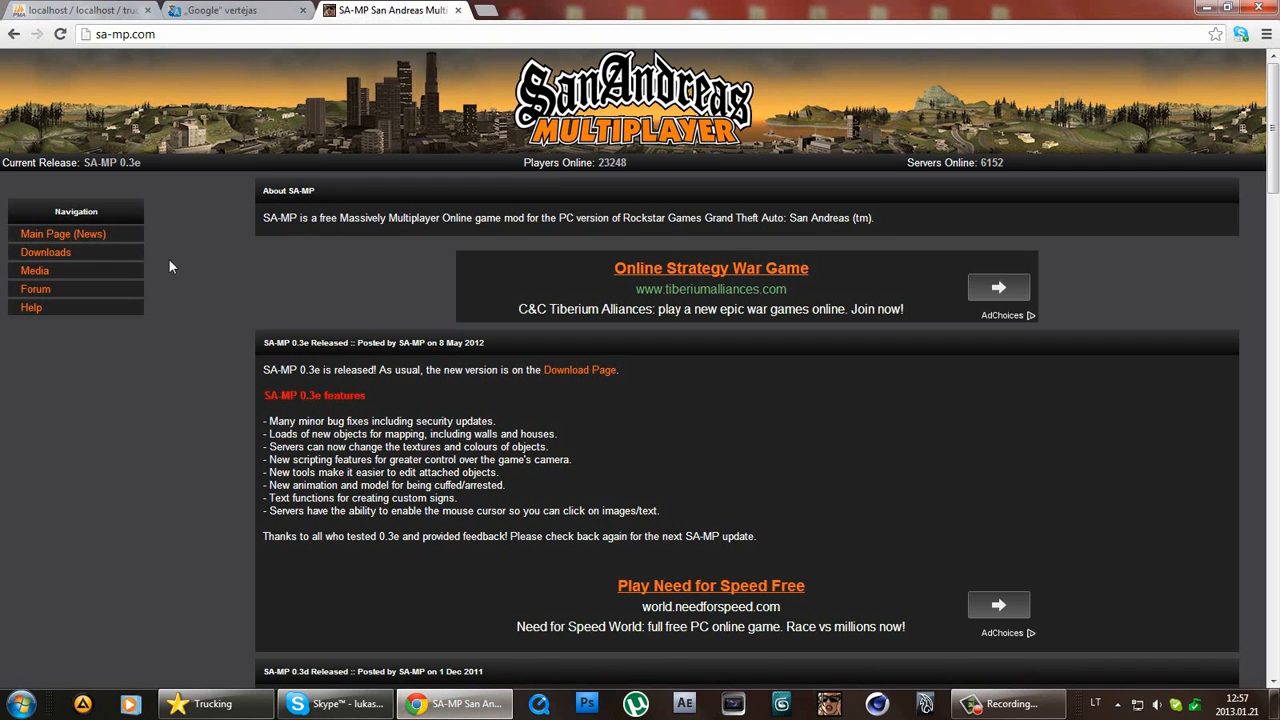
pyautogui.click(178, 35)
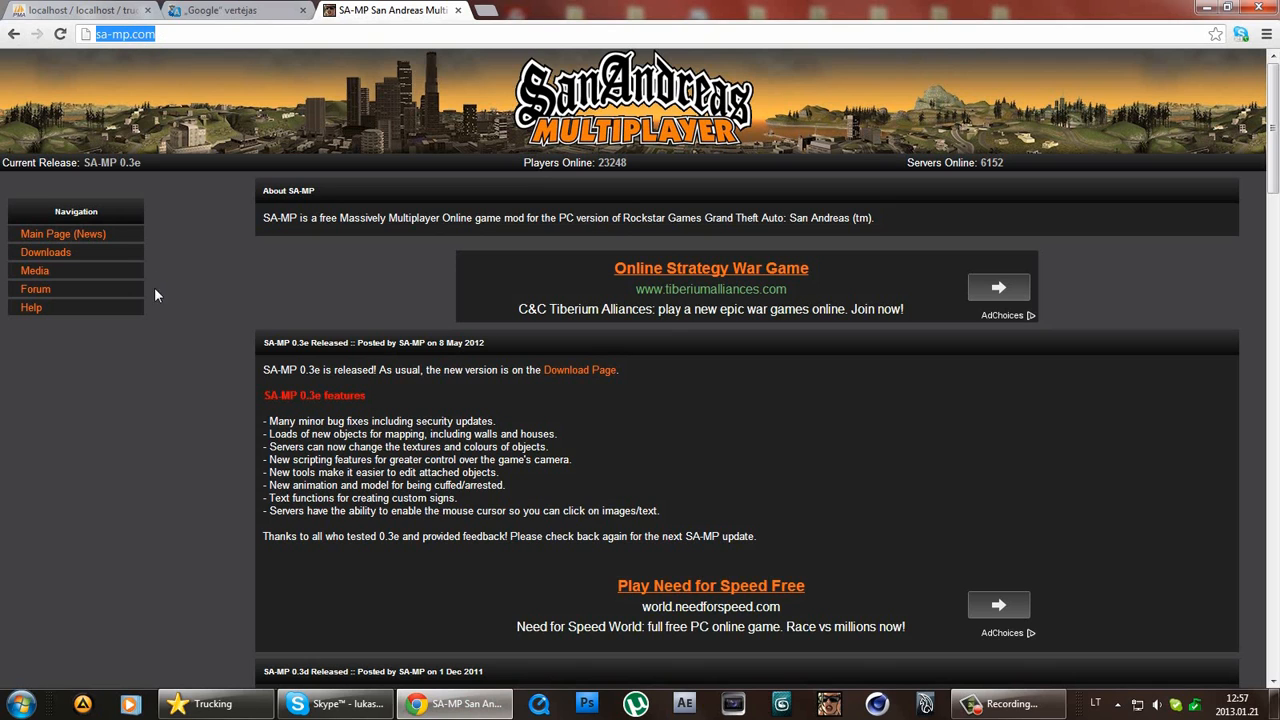
pyautogui.click(62, 253)
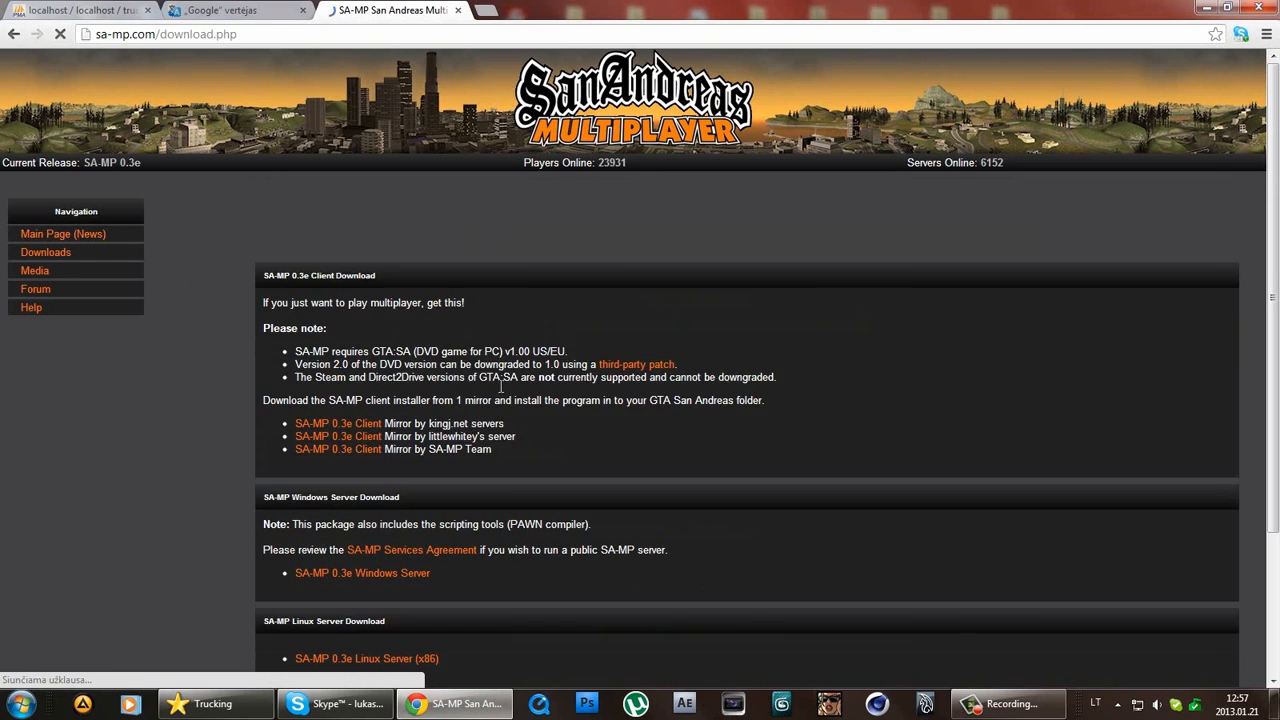
pyautogui.scroll(-2, 440, 460)
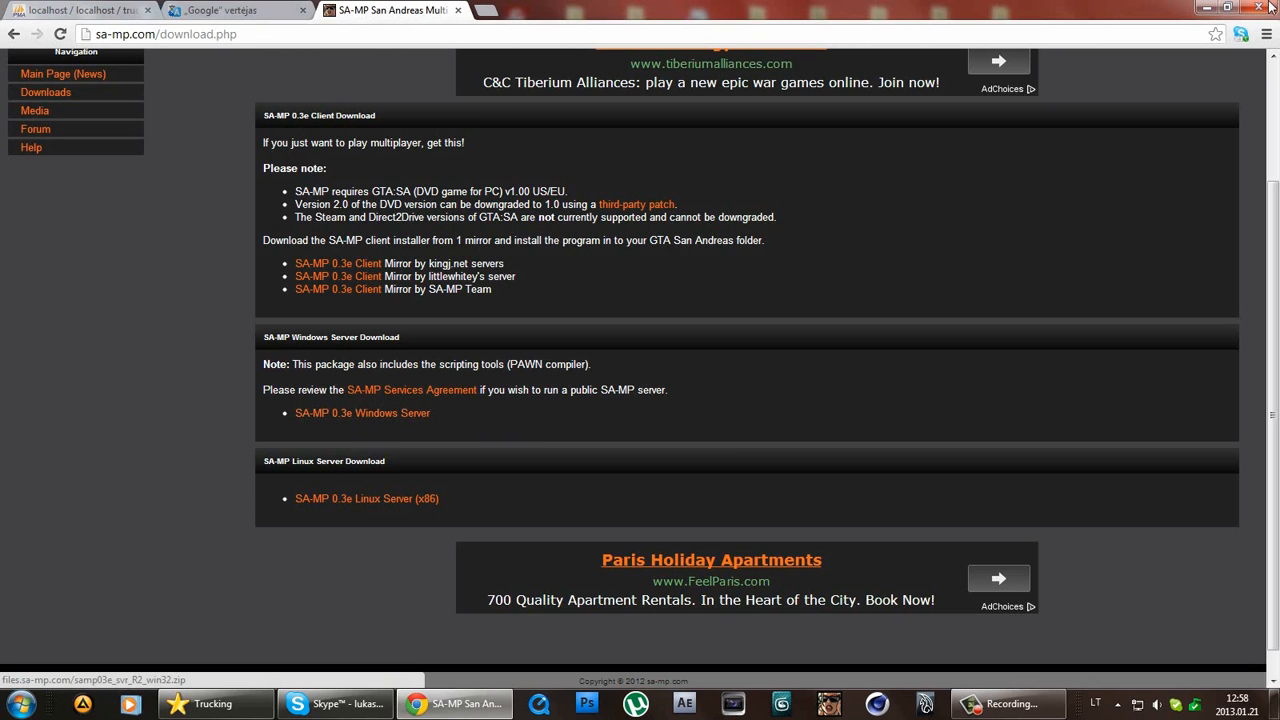
pyautogui.click(1207, 7)
# Extract samp03e_svr_R2_win32 to the desktop and rename the folder to 'Tutorial Server'.
pyautogui.click(95, 165)
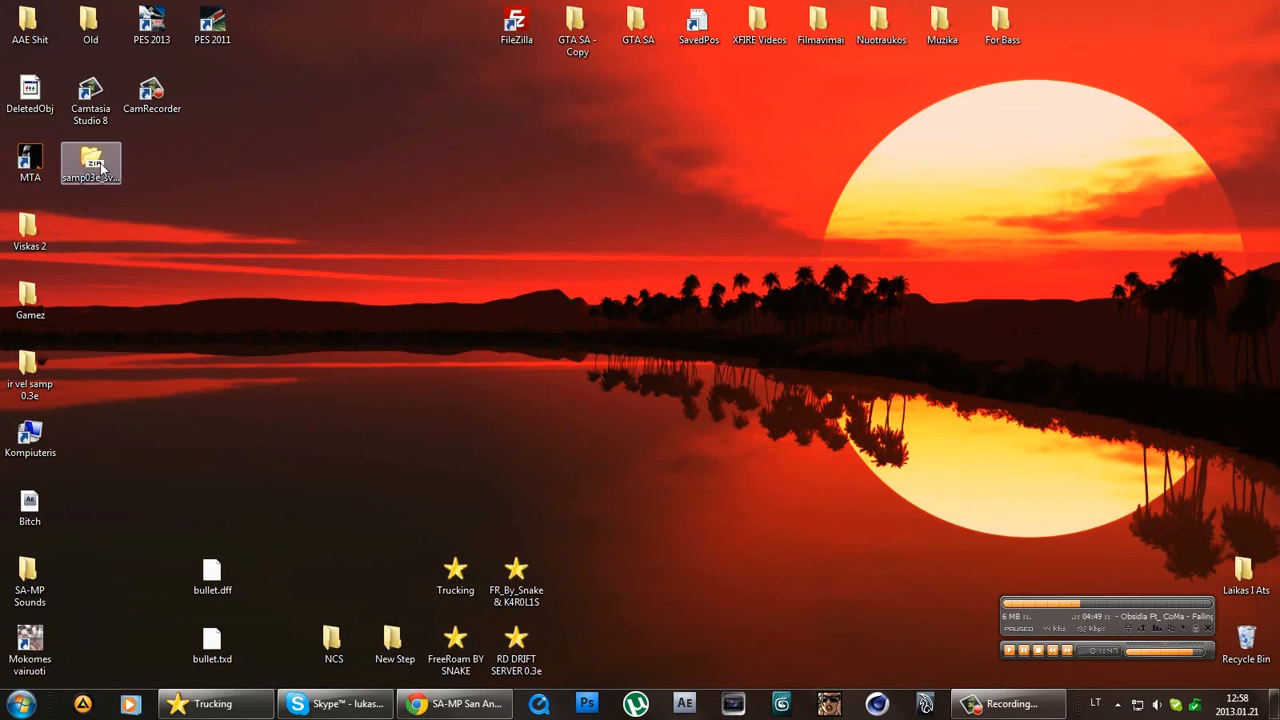
pyautogui.rightClick(86, 157)
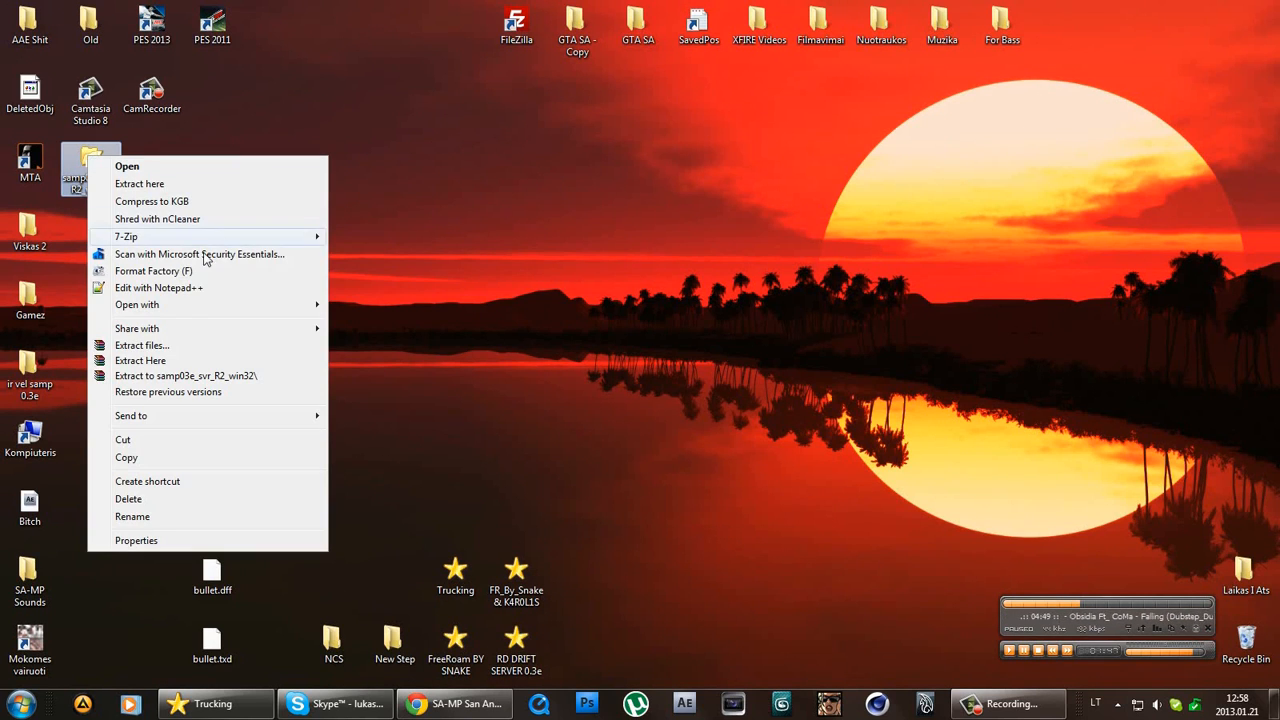
pyautogui.click(200, 380)
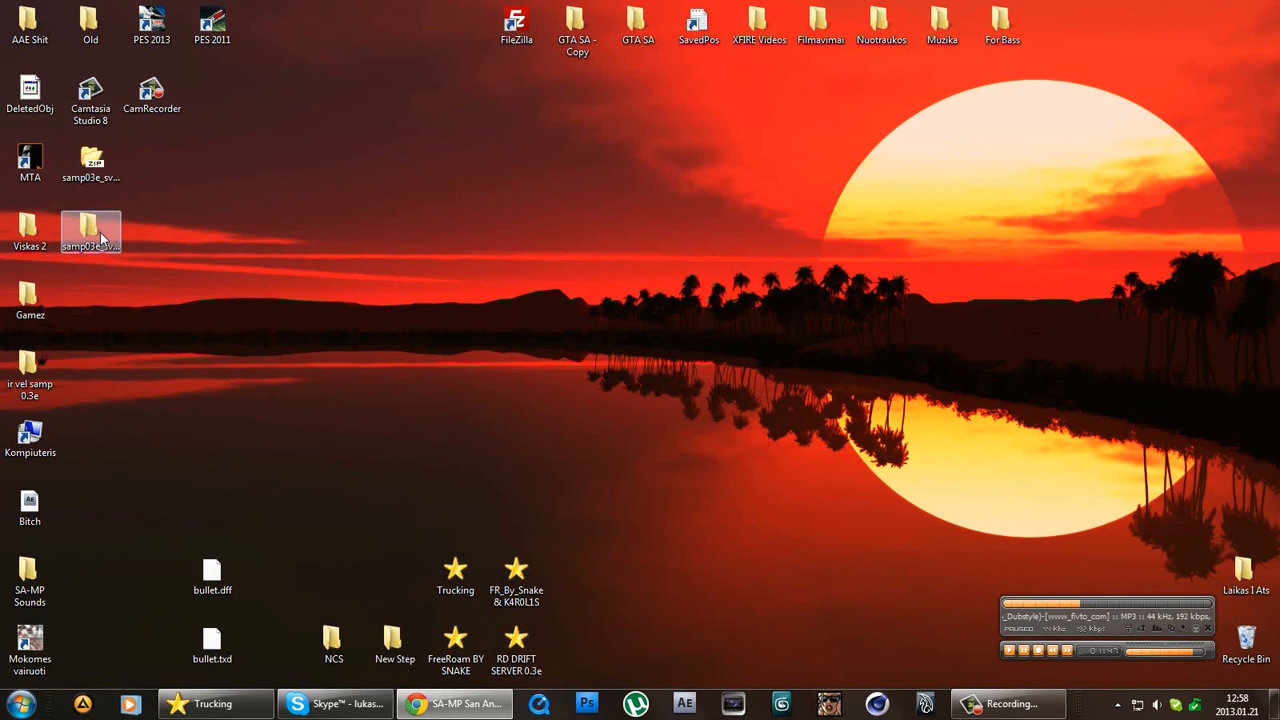
pyautogui.doubleClick(100, 232)
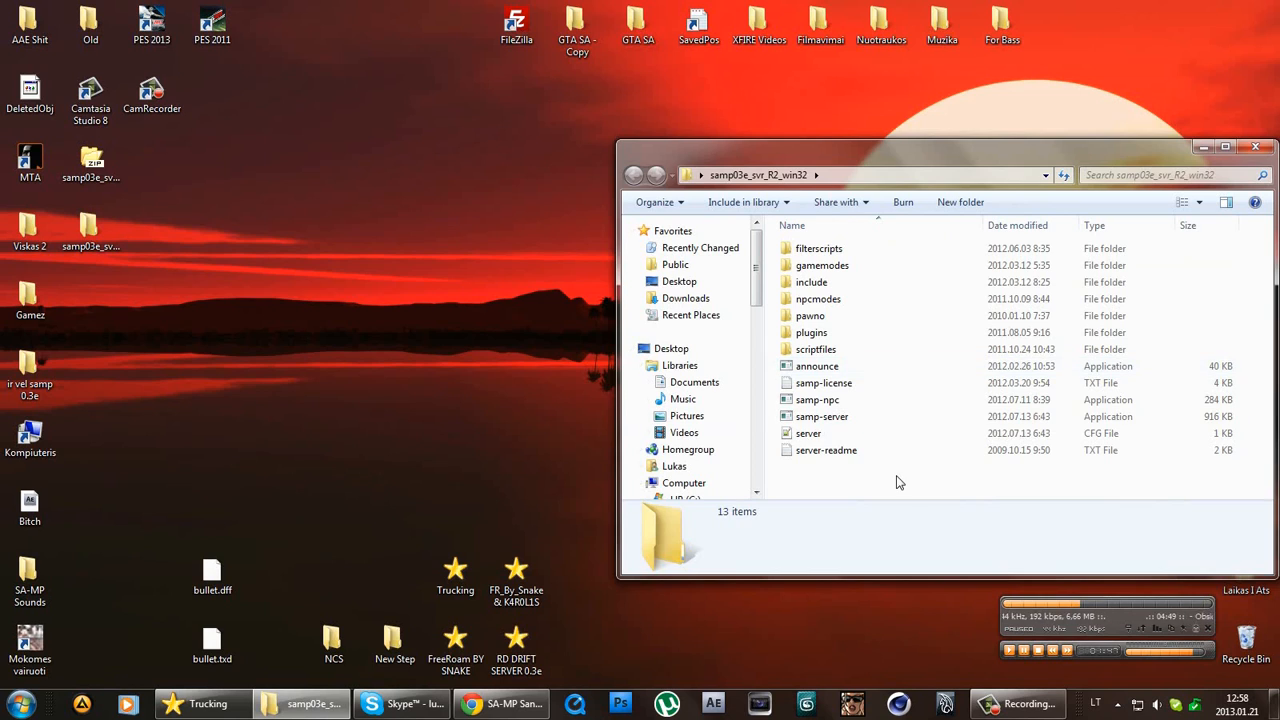
pyautogui.click(92, 242)
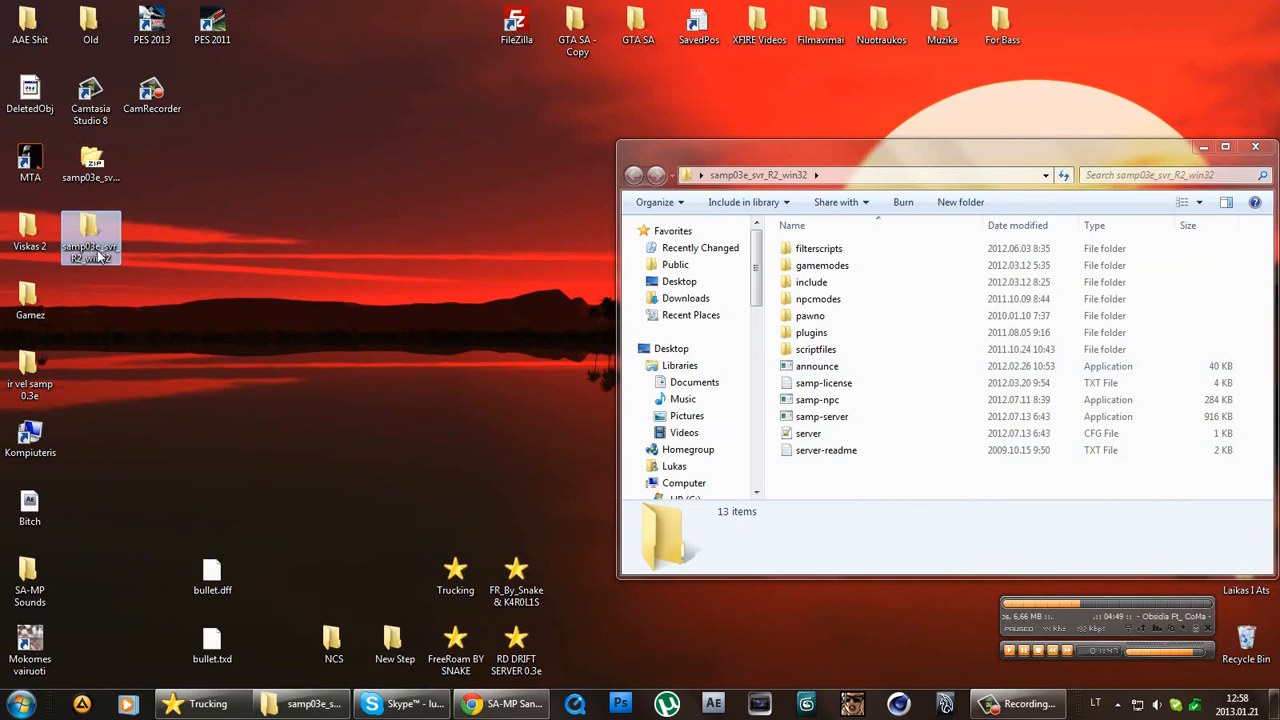
pyautogui.click(105, 258)
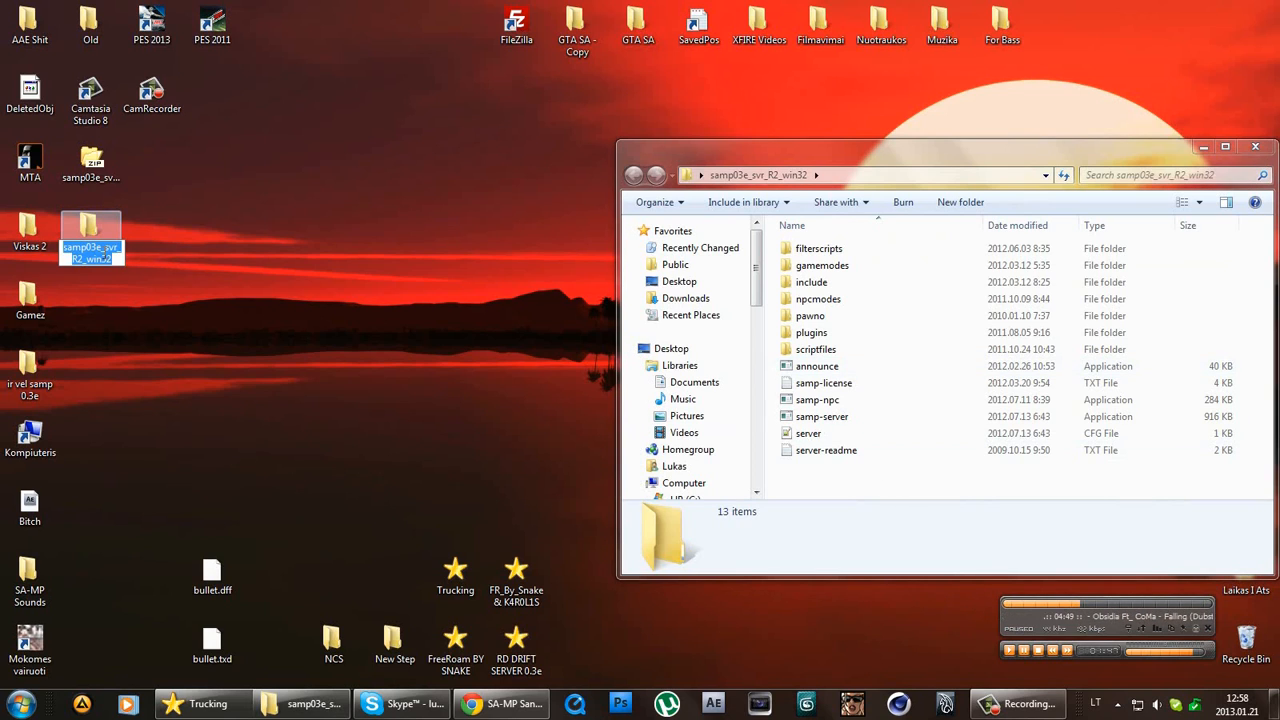
pyautogui.write('Tut')
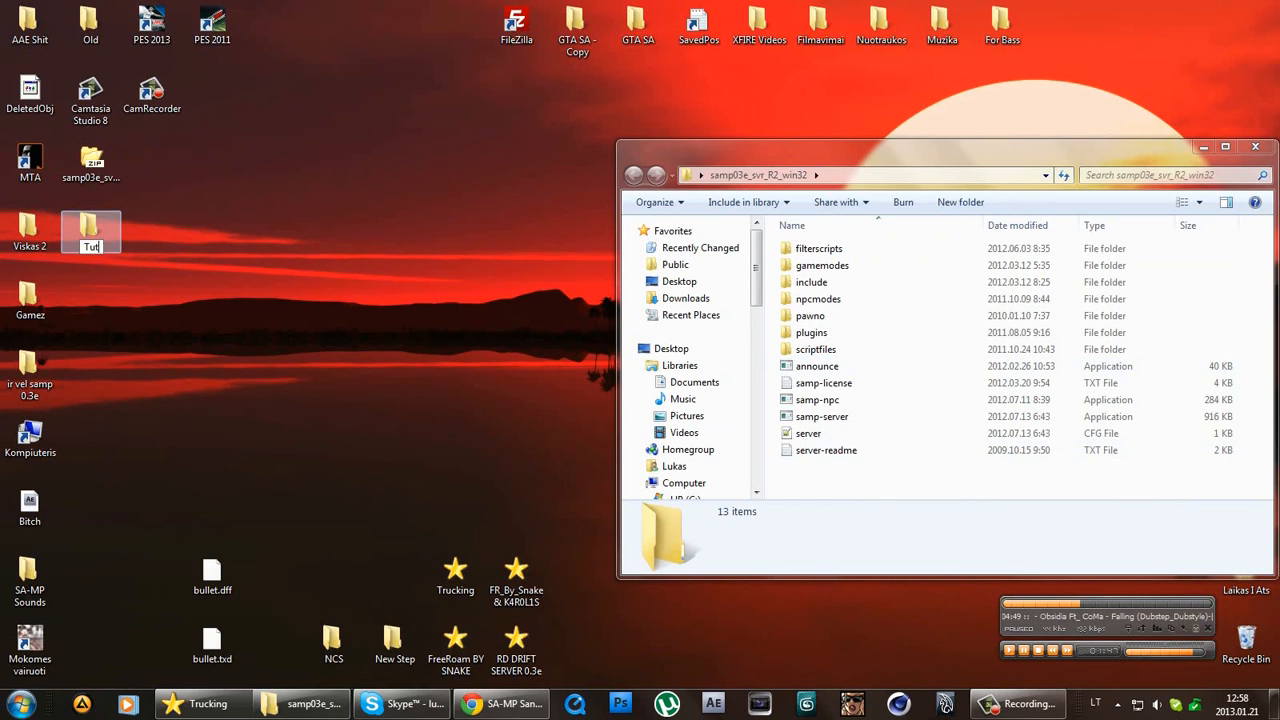
pyautogui.write('orial Server')
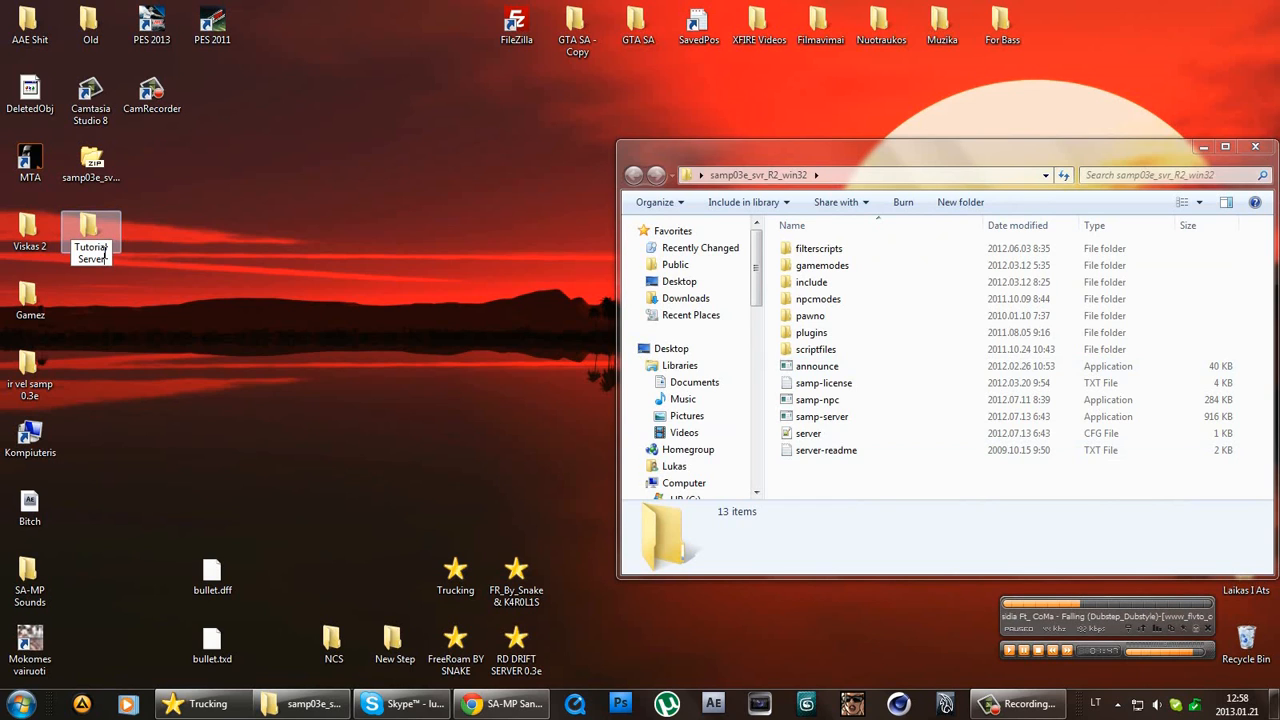
pyautogui.press('Return')
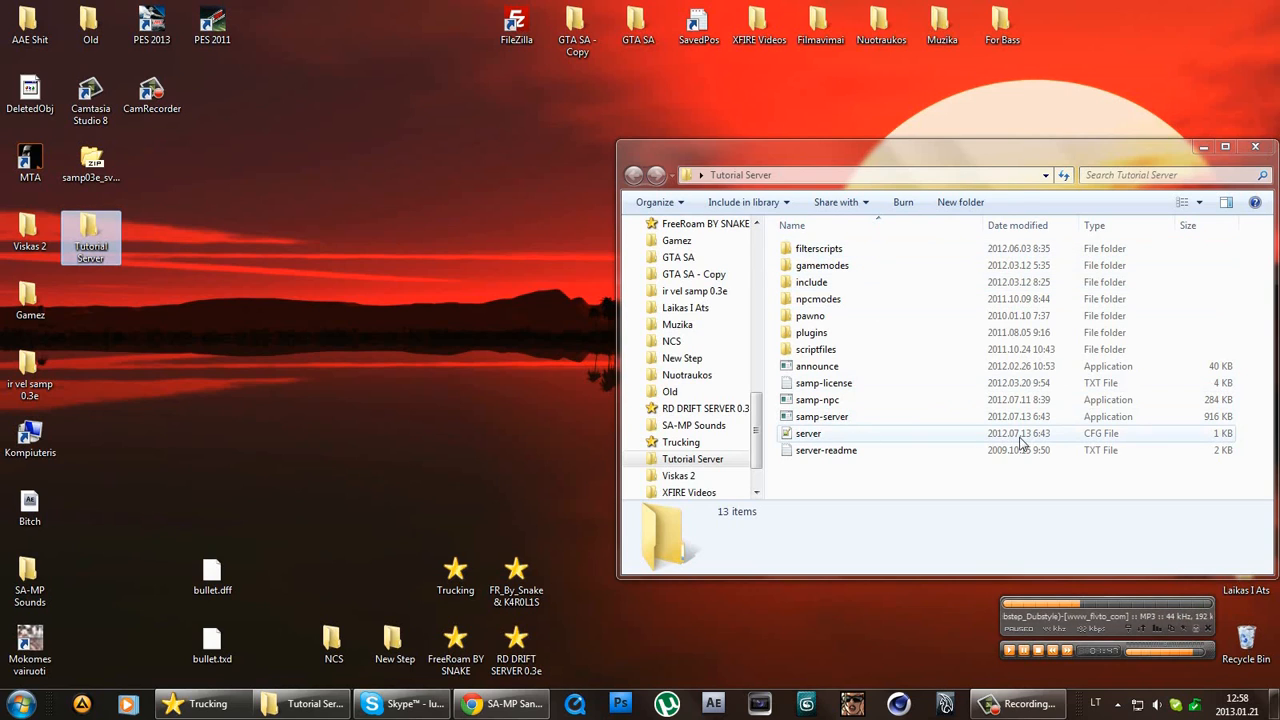
# Open server.cfg in Notepad++, dismissing the language loading error.
pyautogui.click(1108, 434)
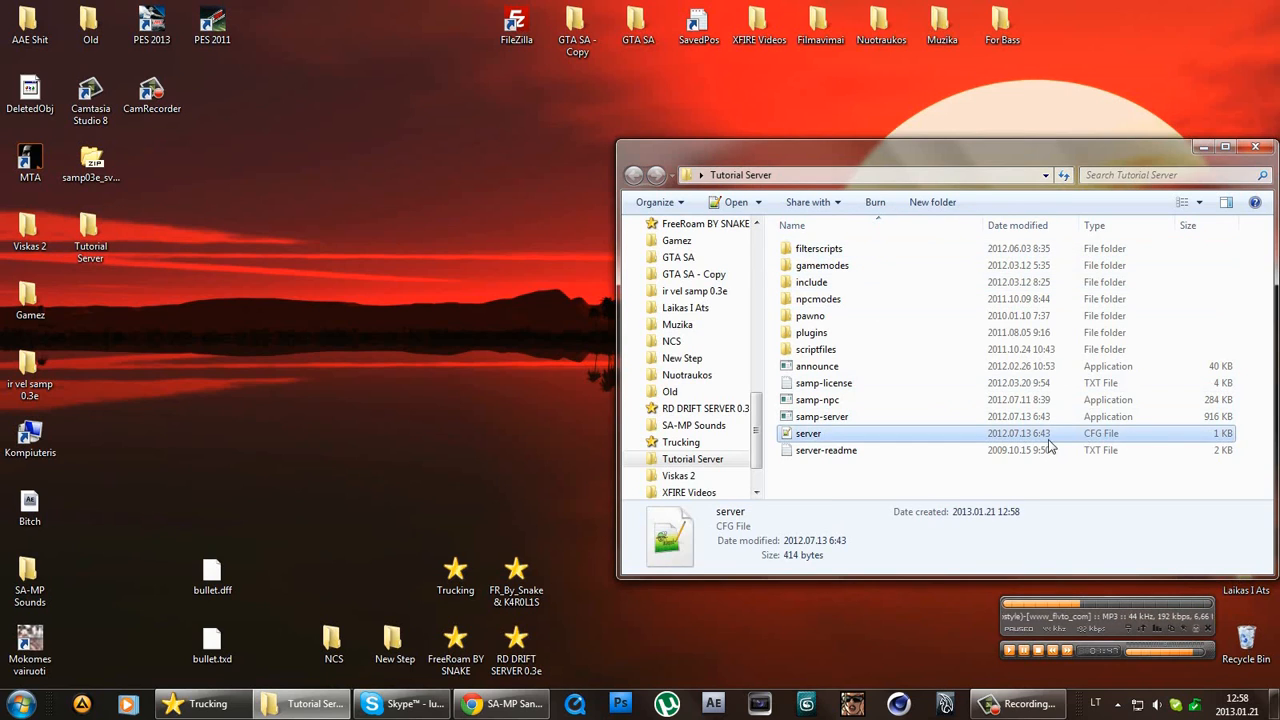
pyautogui.doubleClick(1128, 441)
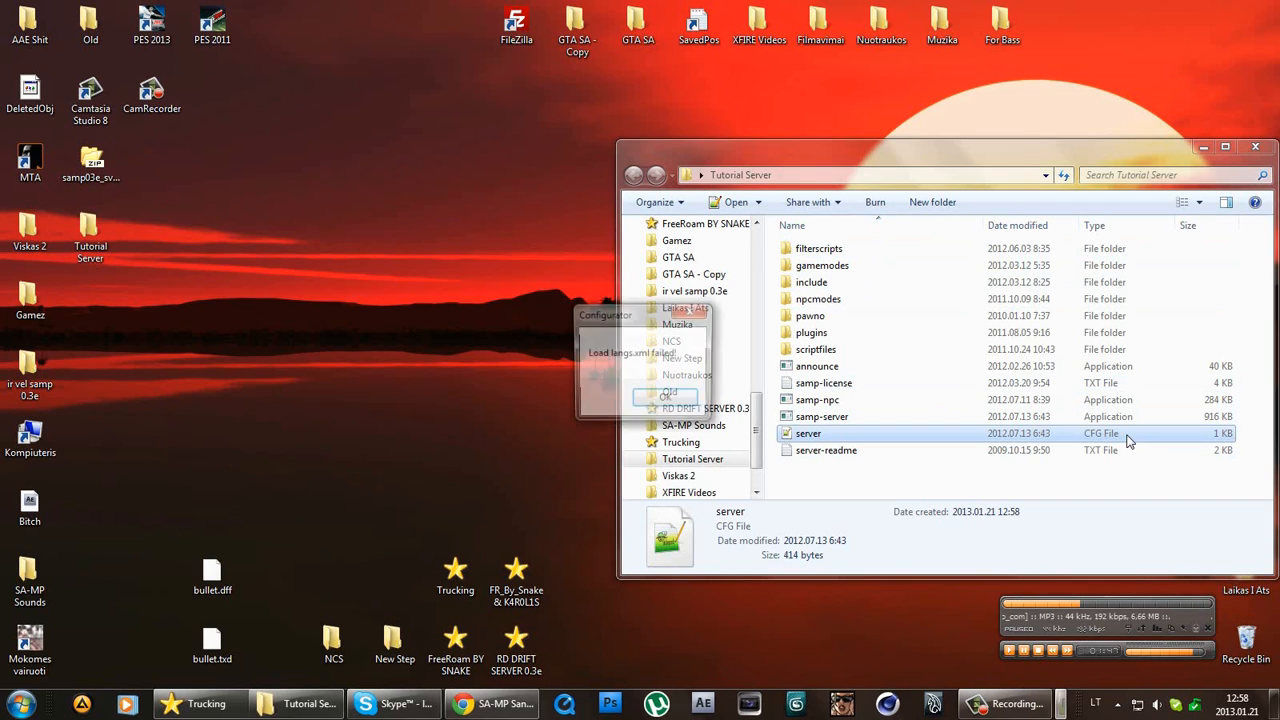
pyautogui.click(674, 398)
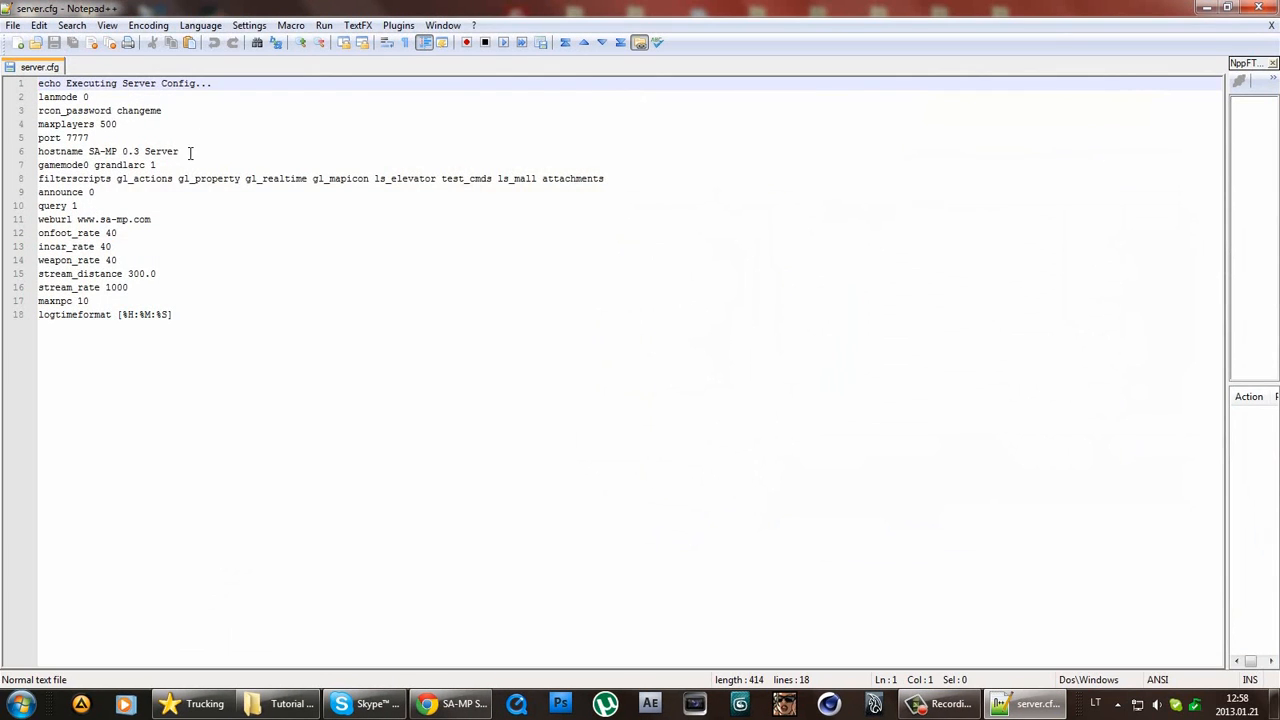
# Replace the default rcon_password value with a new password.
pyautogui.click(190, 152)
pyautogui.click(112, 110)
pyautogui.moveTo(160, 110); pyautogui.dragTo(38, 110)
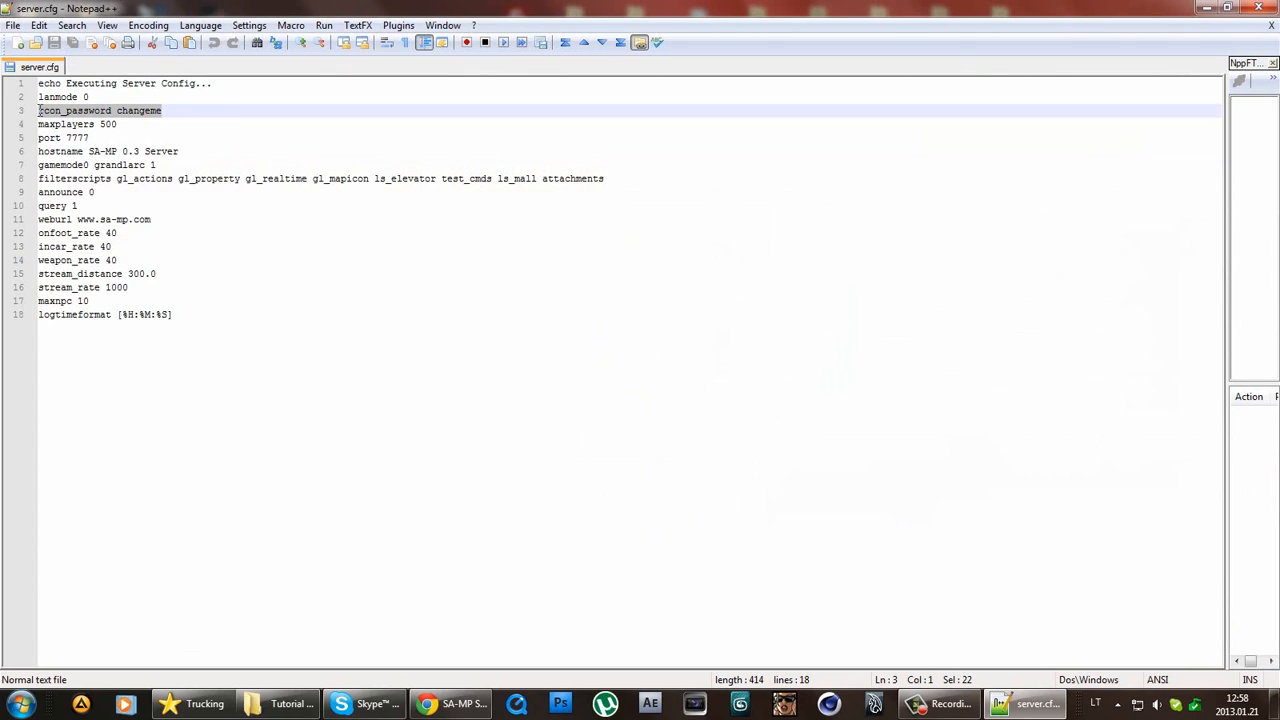
pyautogui.doubleClick(157, 111)
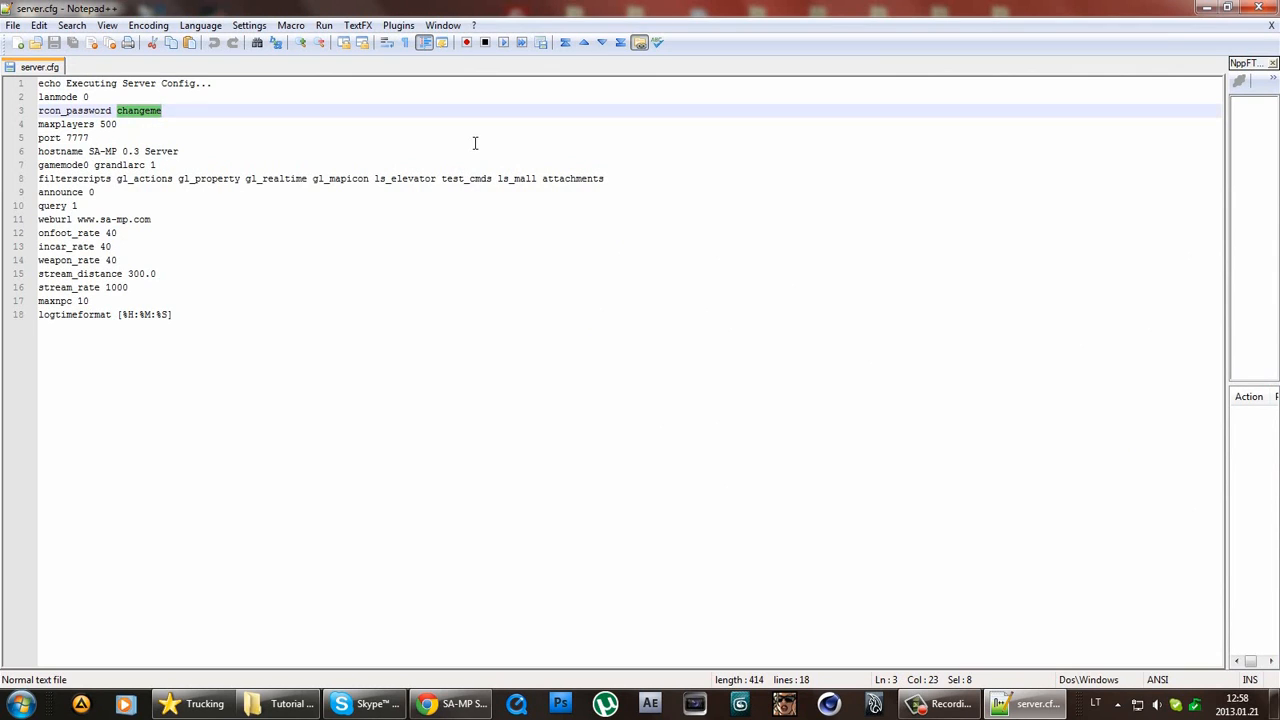
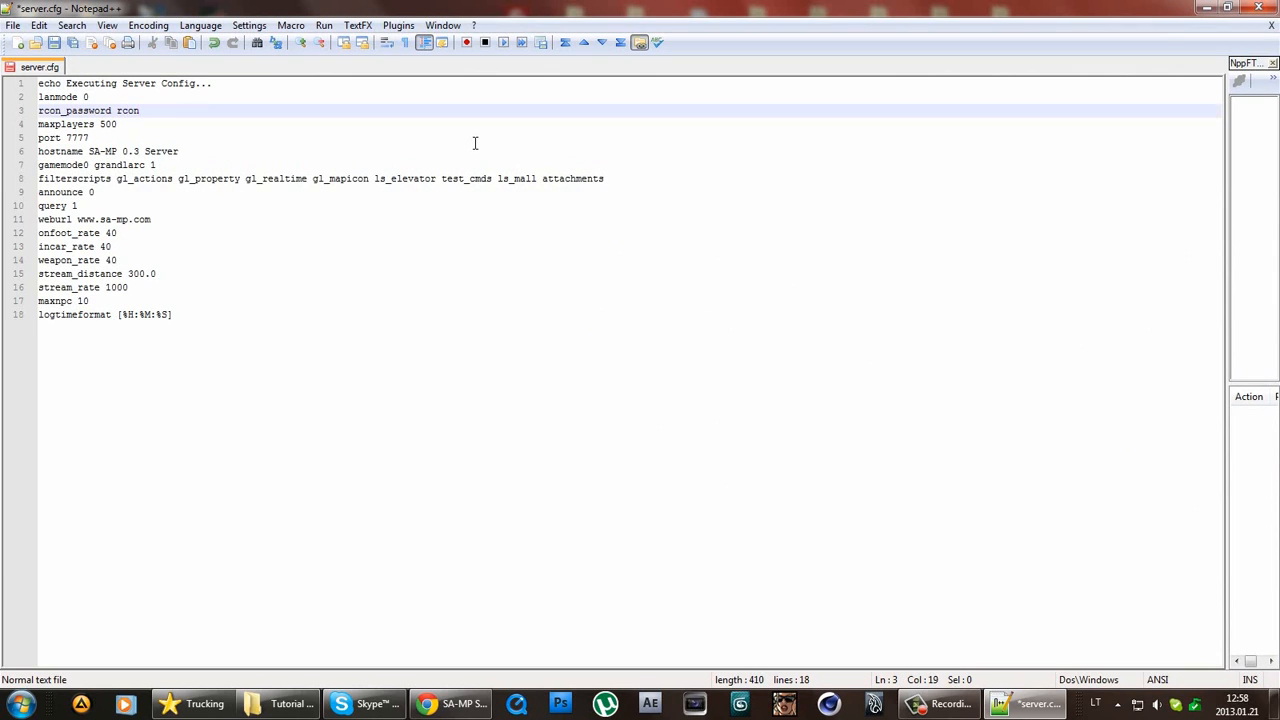
# Change maxplayers from 500 to 50.
pyautogui.click(89, 97)
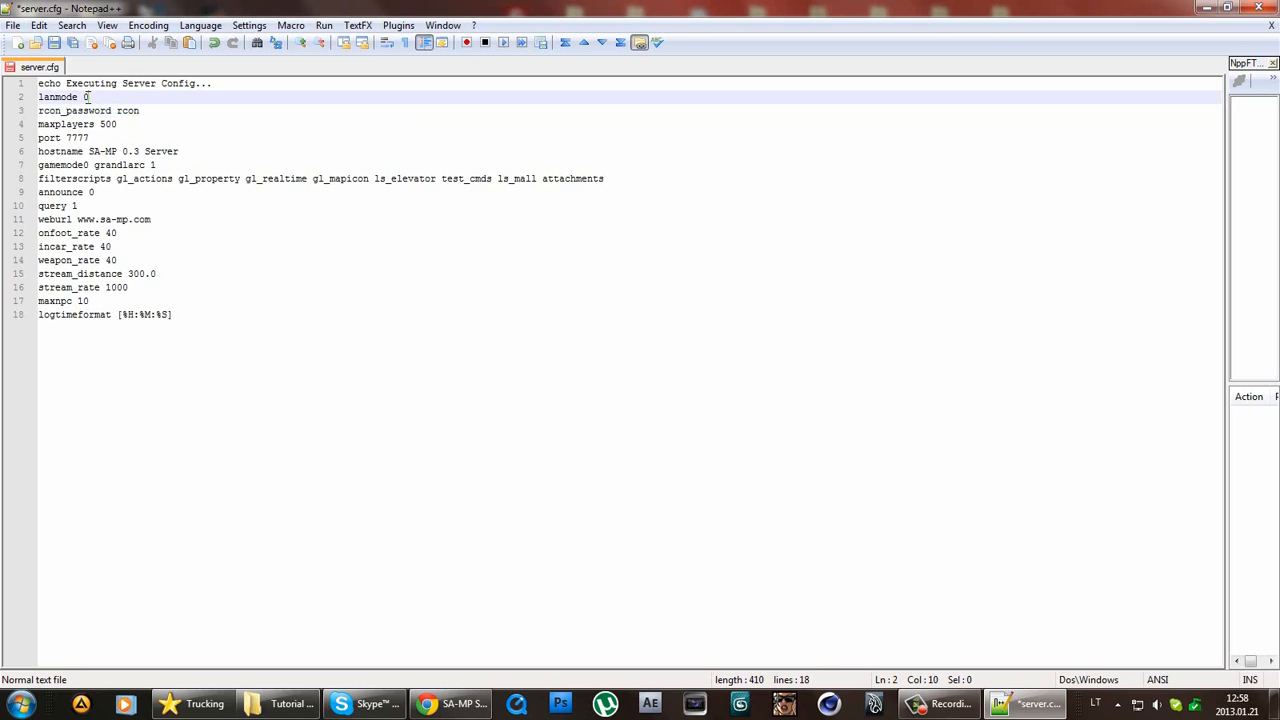
pyautogui.moveTo(90, 97)
pyautogui.mouseDown()
pyautogui.moveTo(50, 90)
pyautogui.moveTo(84, 97)
pyautogui.mouseUp()
pyautogui.doubleClick(110, 125)
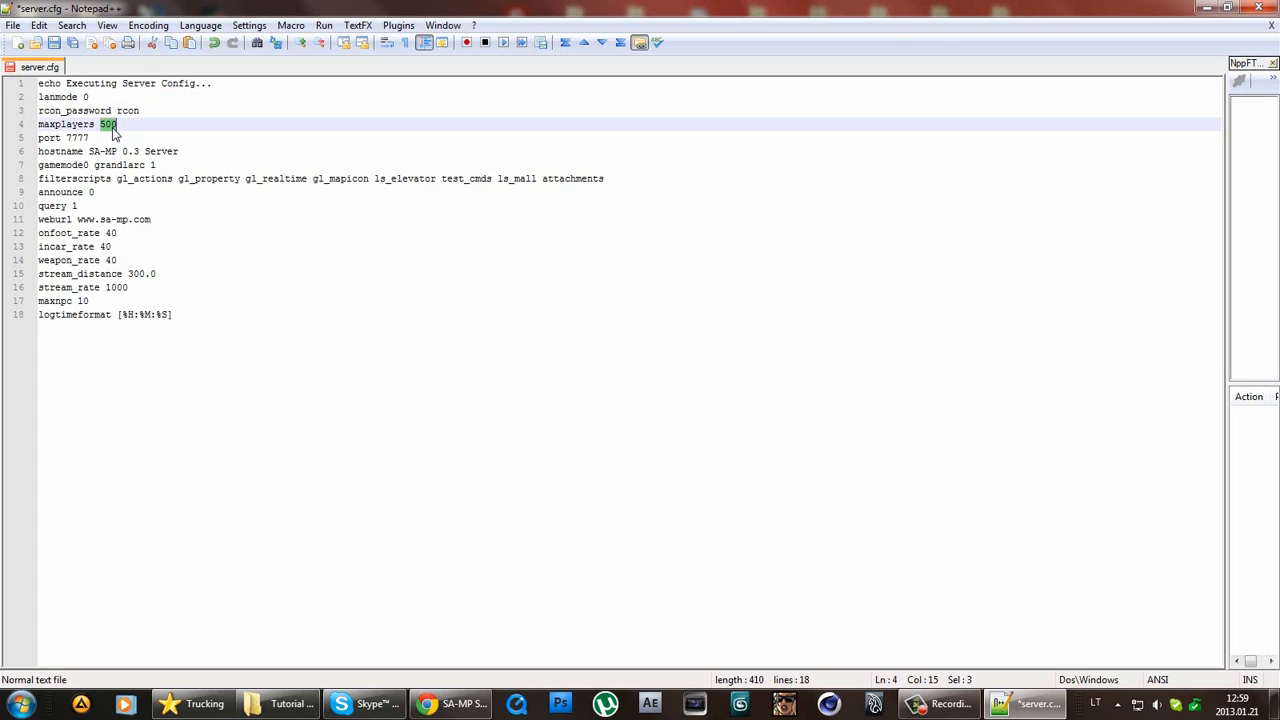
pyautogui.write('5')
pyautogui.moveTo(121, 124); pyautogui.dragTo(38, 124)
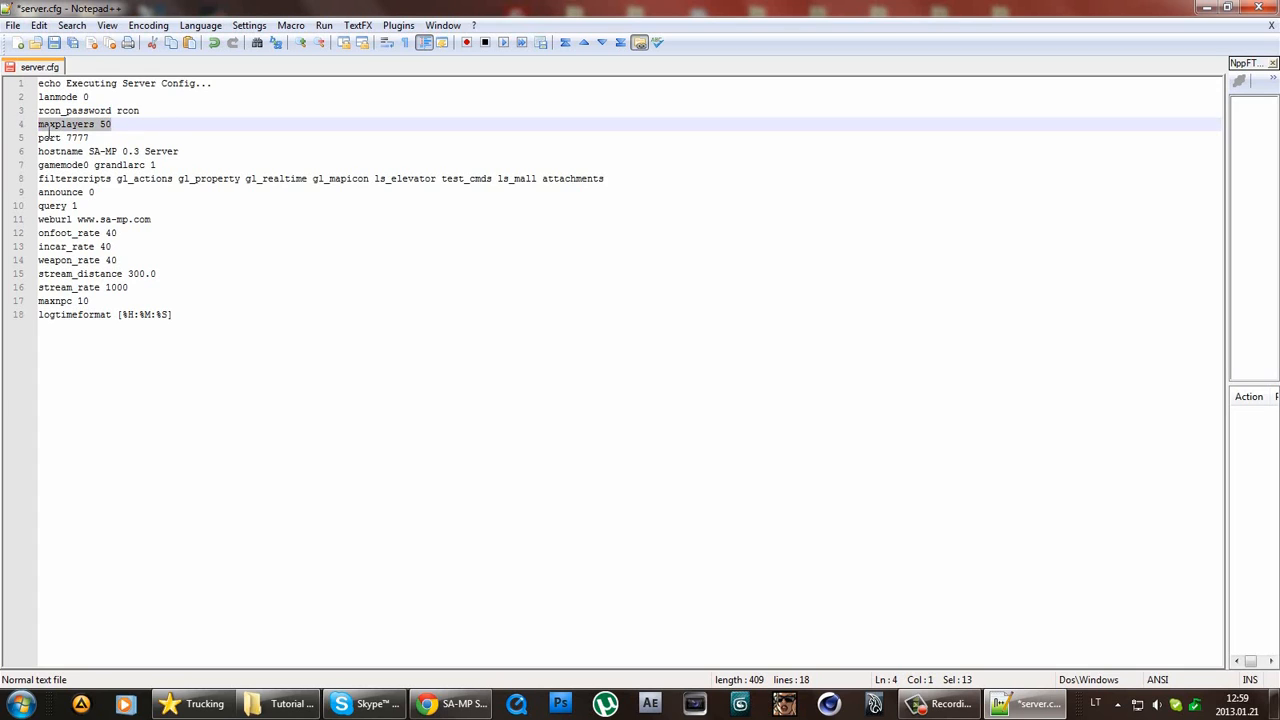
pyautogui.click(78, 137)
pyautogui.doubleClick(84, 137)
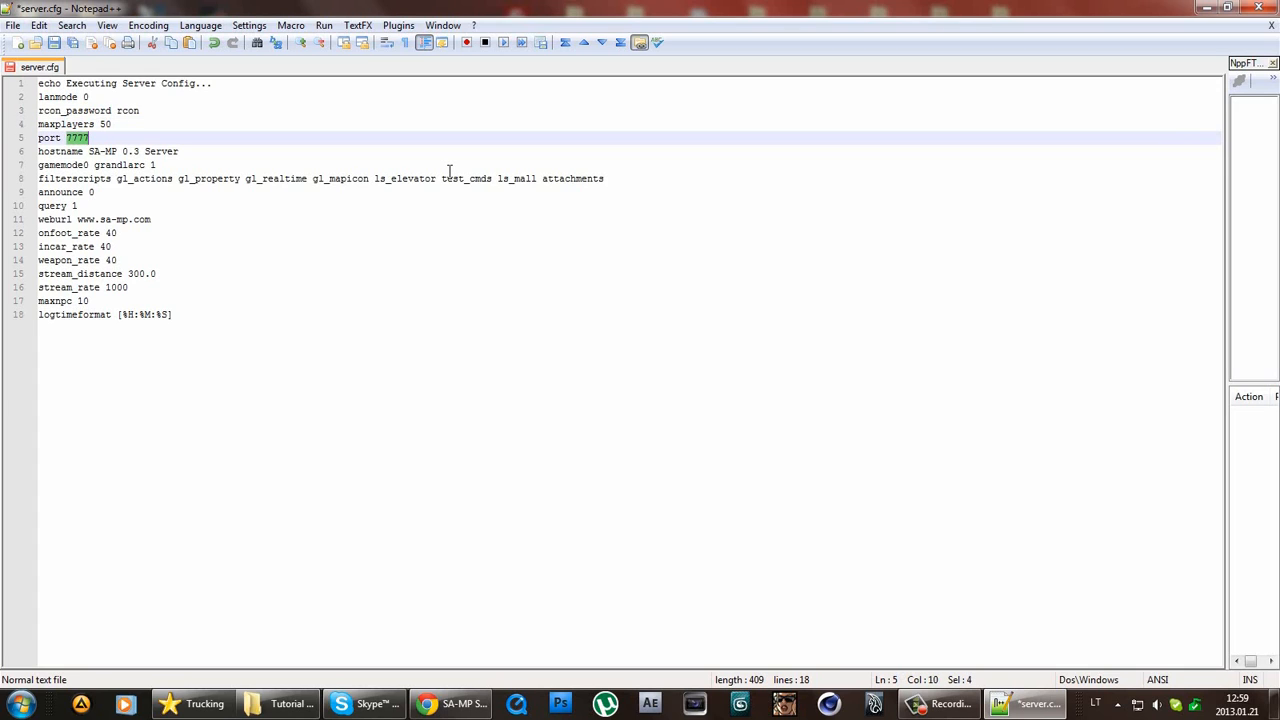
# Set port to 2013, hostname to Tutorial Server and gamemode0 to TutGM.
pyautogui.write('2013')
pyautogui.moveTo(184, 153); pyautogui.dragTo(89, 153)
pyautogui.write('Tu')
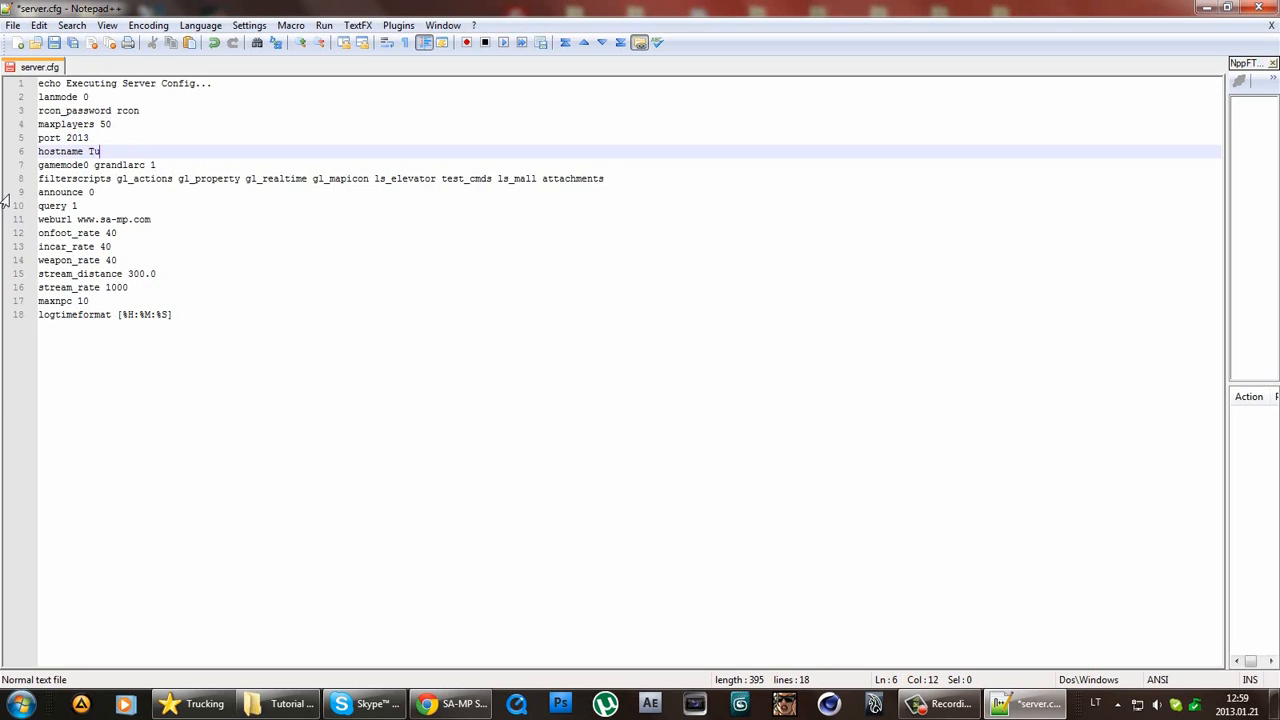
pyautogui.write('torial Server')
pyautogui.moveTo(168, 165); pyautogui.dragTo(94, 165)
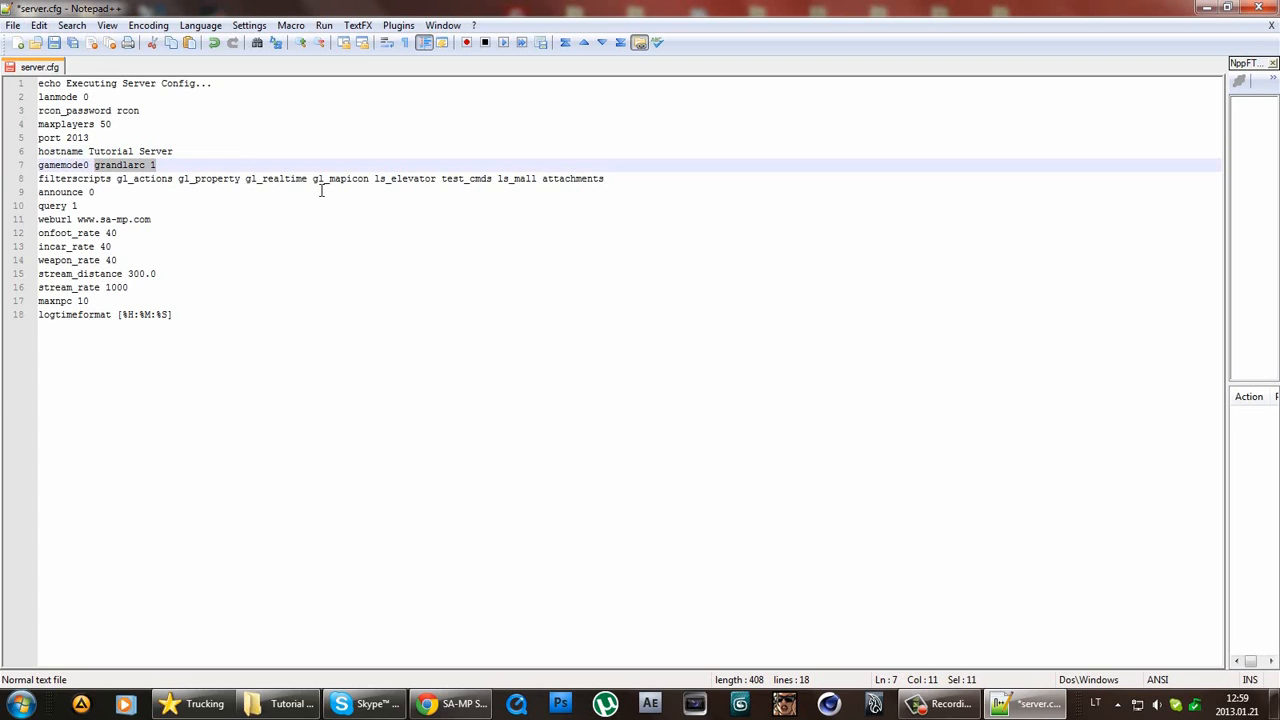
pyautogui.write('TutGM')
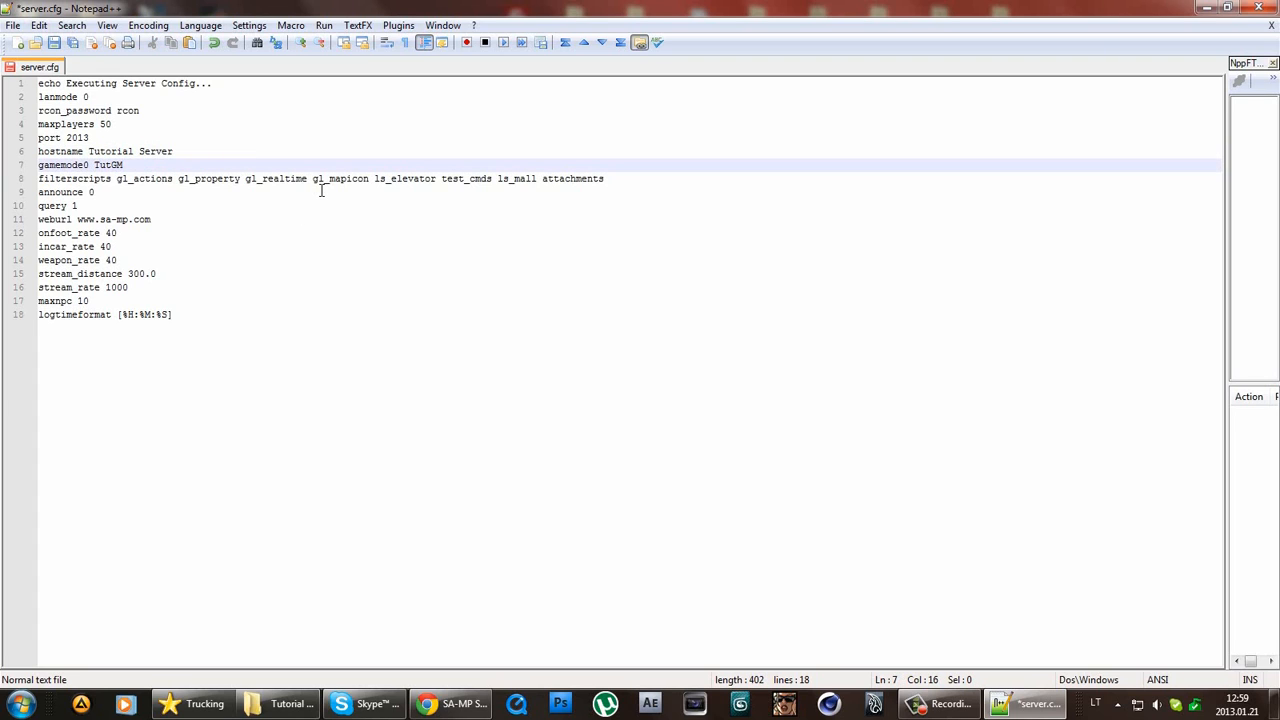
# Replace the filterscripts list with just fsdebug and save server.cfg.
pyautogui.moveTo(604, 178); pyautogui.dragTo(118, 190)
pyautogui.press('Delete')
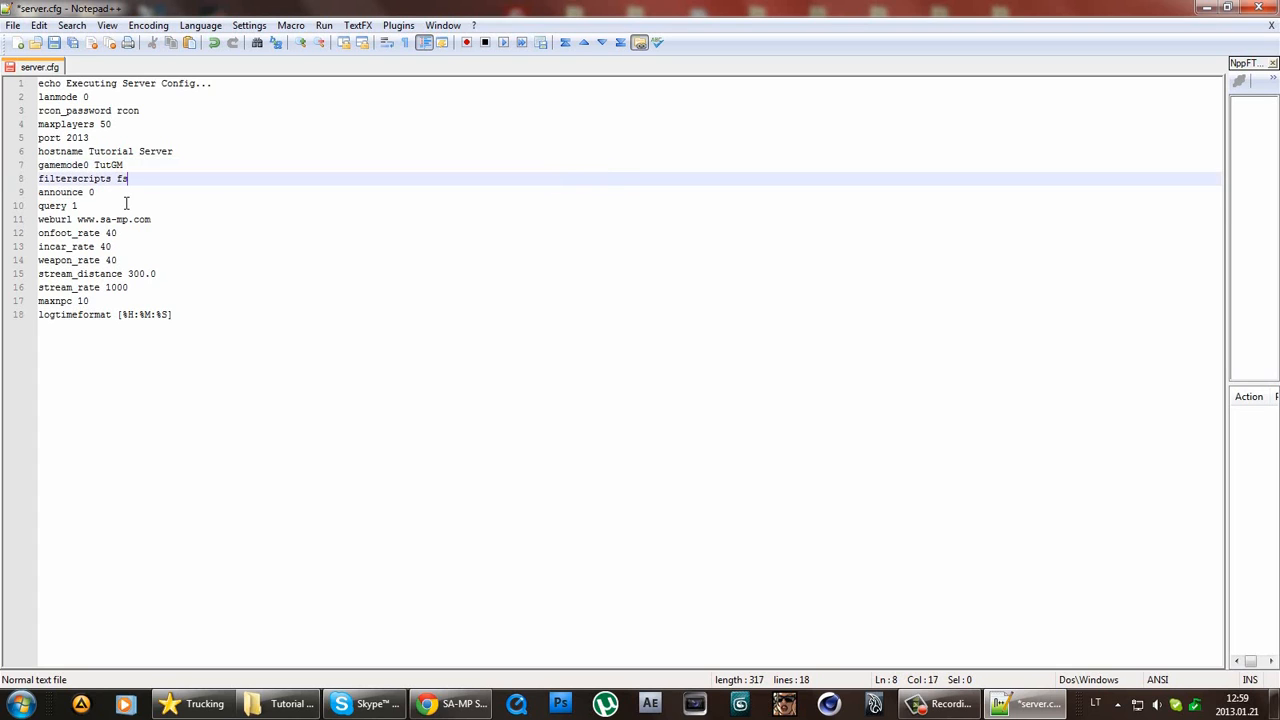
pyautogui.write('fsdebug')
pyautogui.doubleClick(135, 179)
pyautogui.click(219, 180)
pyautogui.click(57, 49)
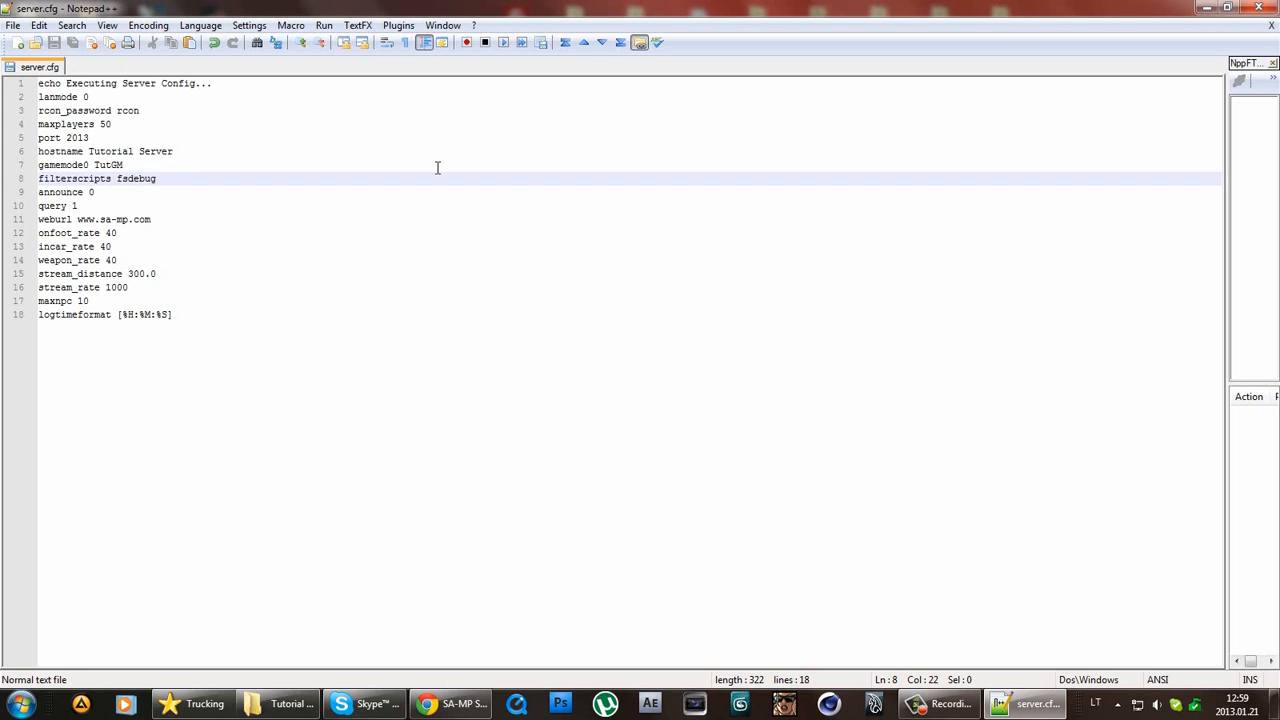
# Delete all 46 filterscripts except the two fsdebug files.
pyautogui.click(1258, 7)
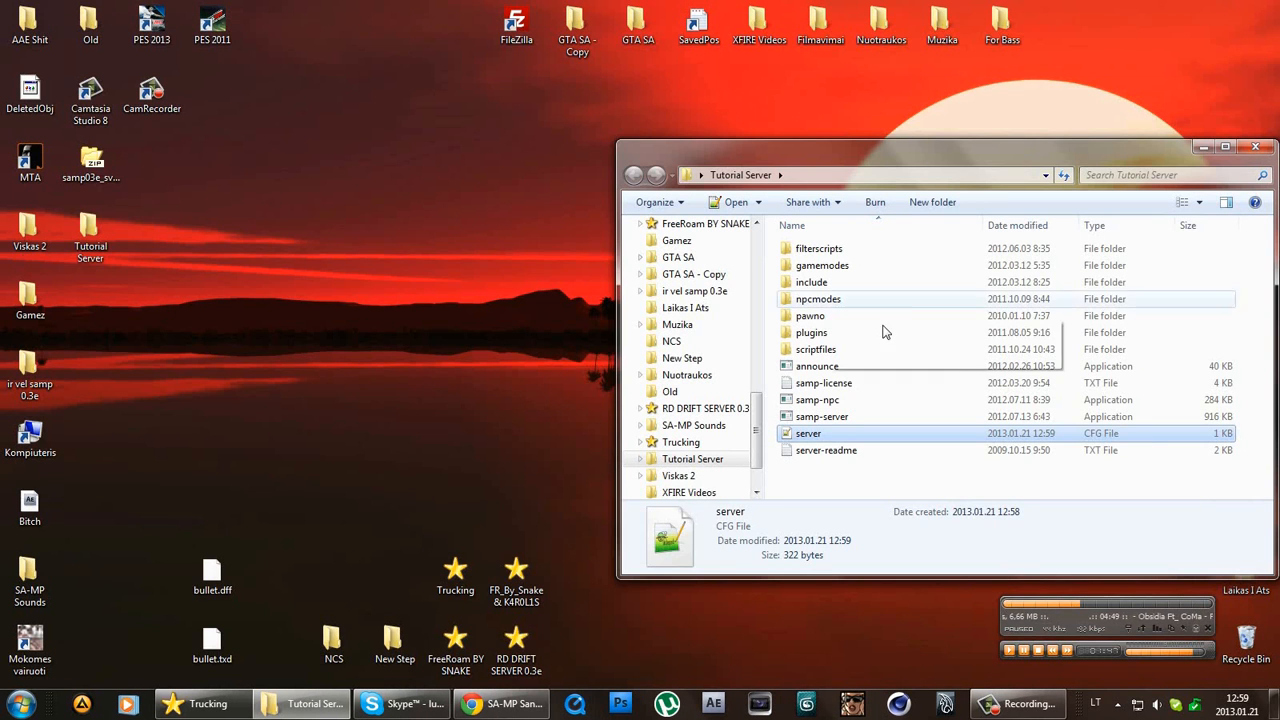
pyautogui.doubleClick(857, 249)
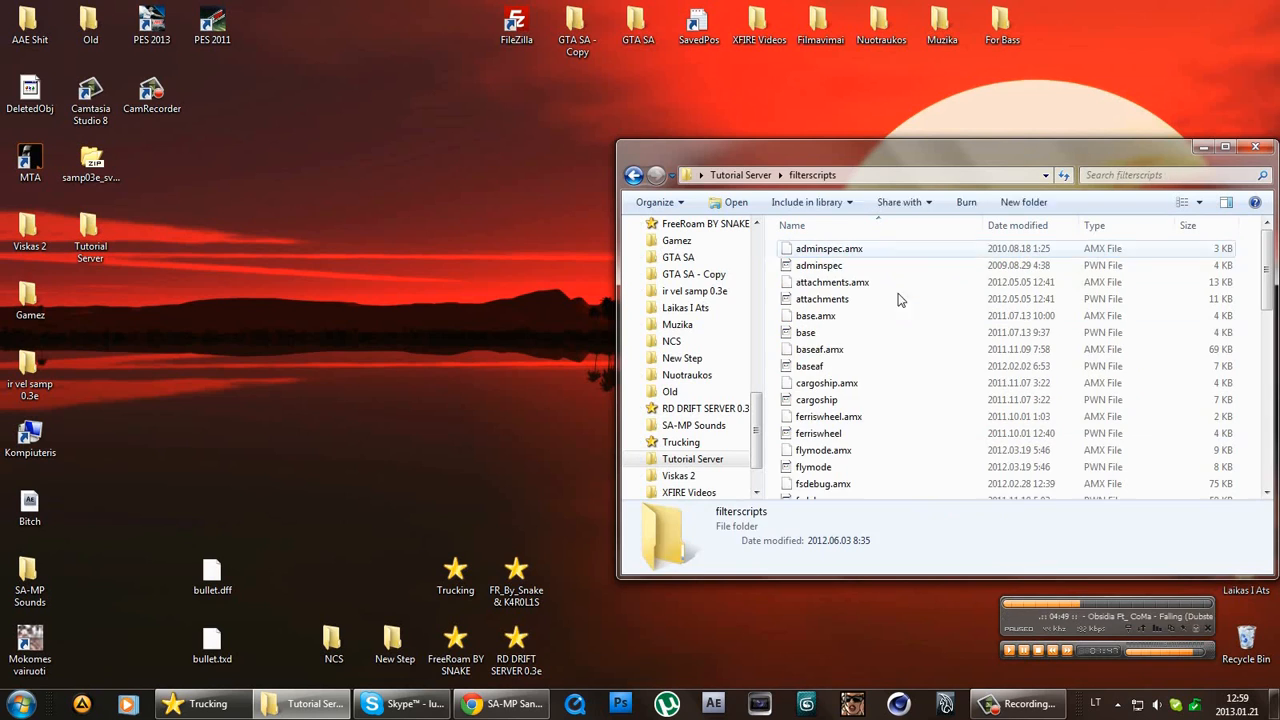
pyautogui.click(893, 352)
pyautogui.hotkey('ctrl', 'a')
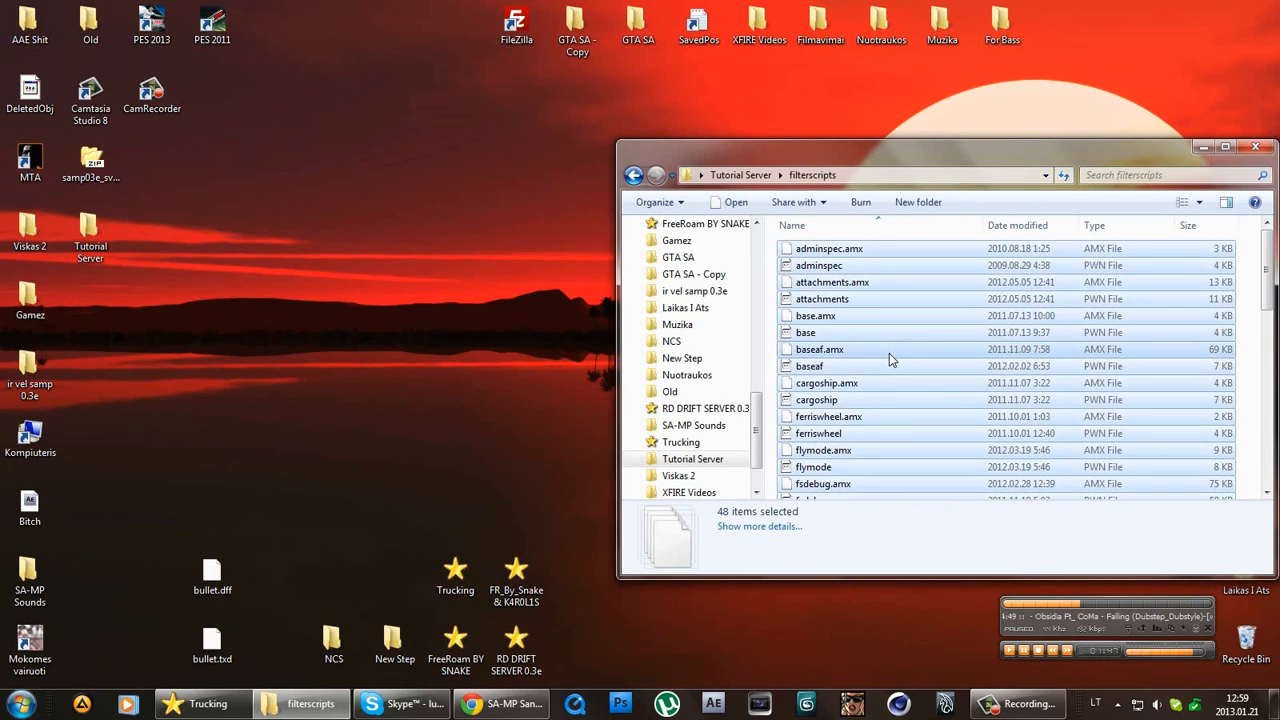
pyautogui.scroll(-2, 891, 353)
pyautogui.scroll(-2, 880, 360)
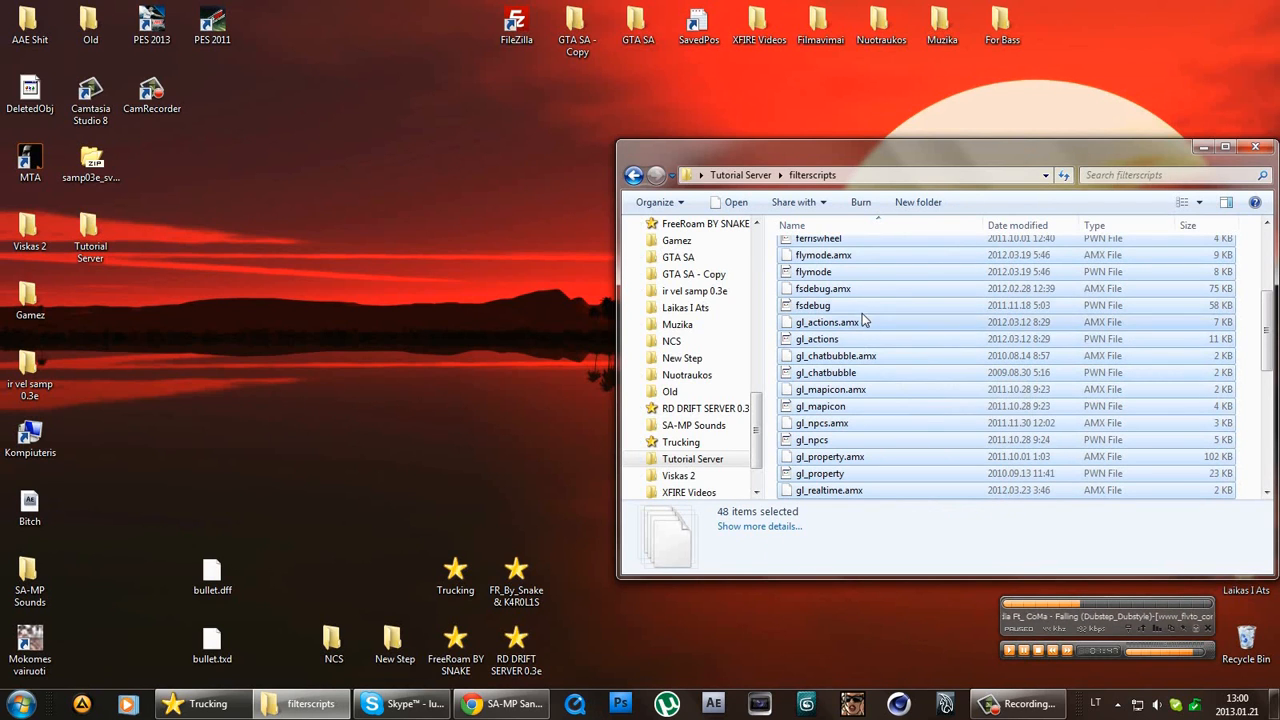
pyautogui.keyDown('ctrl'); pyautogui.click(858, 288); pyautogui.keyUp('ctrl')
pyautogui.keyDown('ctrl'); pyautogui.click(858, 305); pyautogui.keyUp('ctrl')
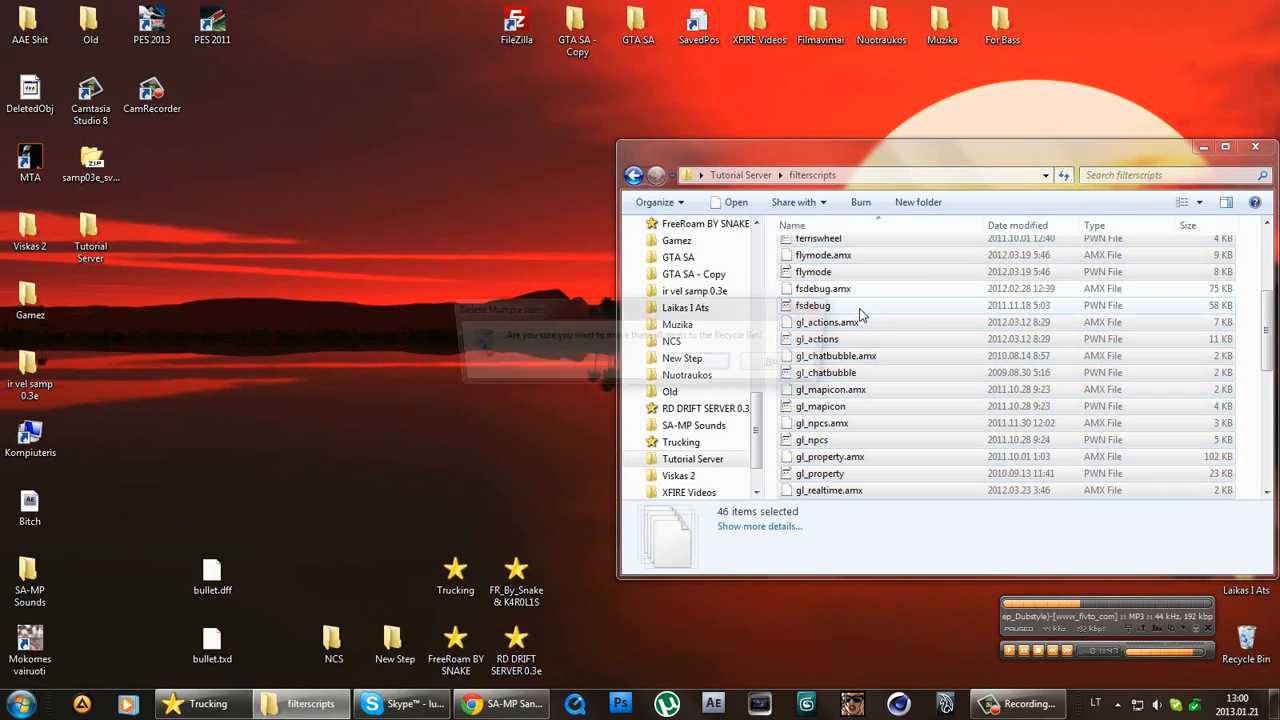
pyautogui.press('Delete')
pyautogui.click(706, 368)
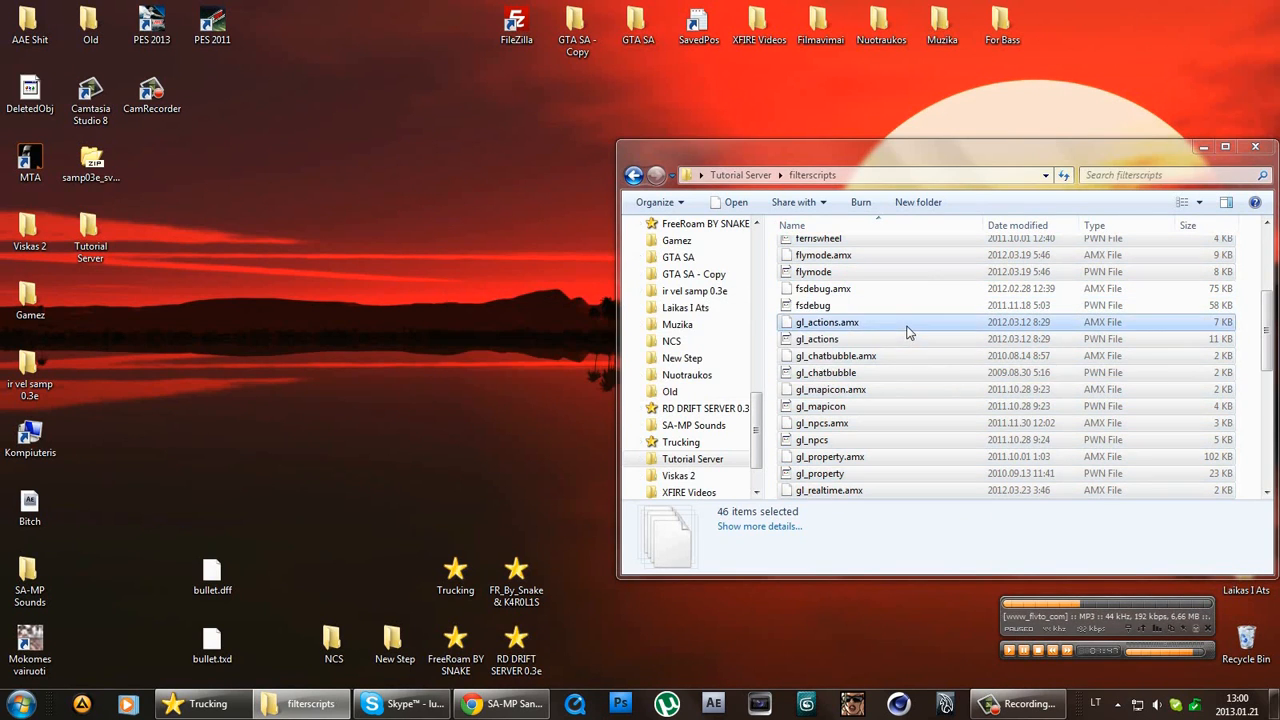
pyautogui.hotkey('ctrl', 'a')
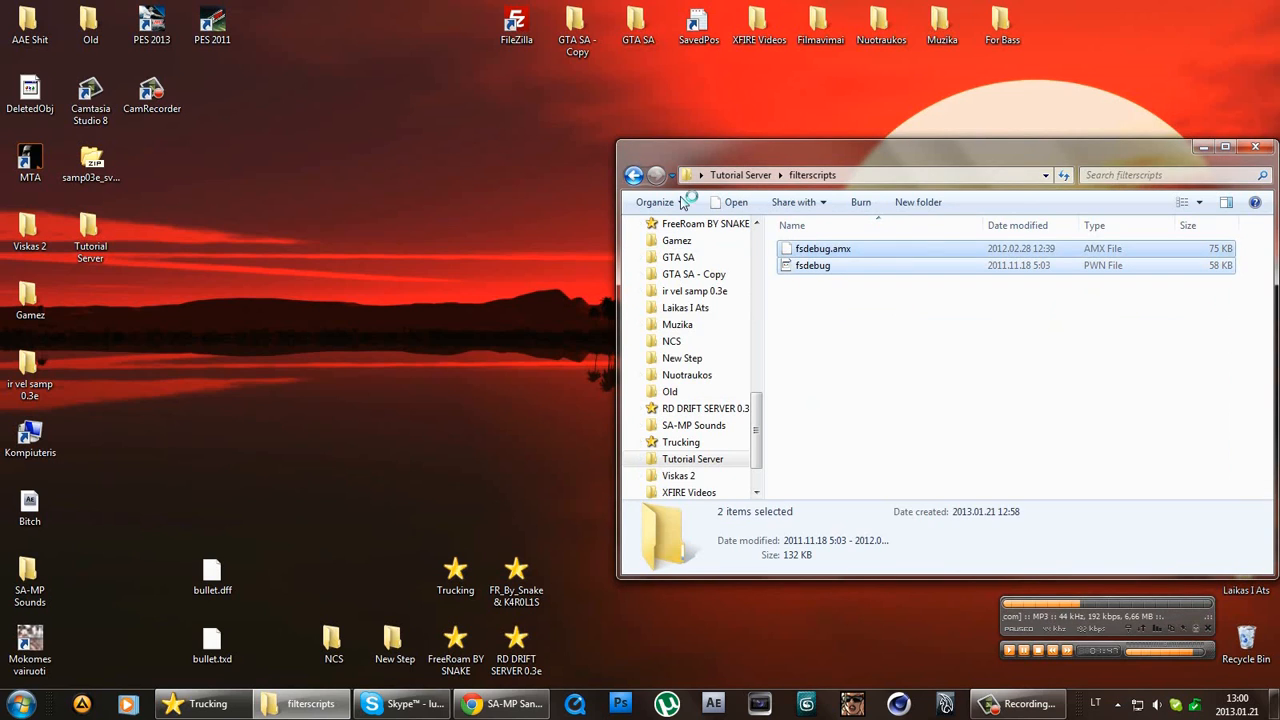
pyautogui.click(633, 175)
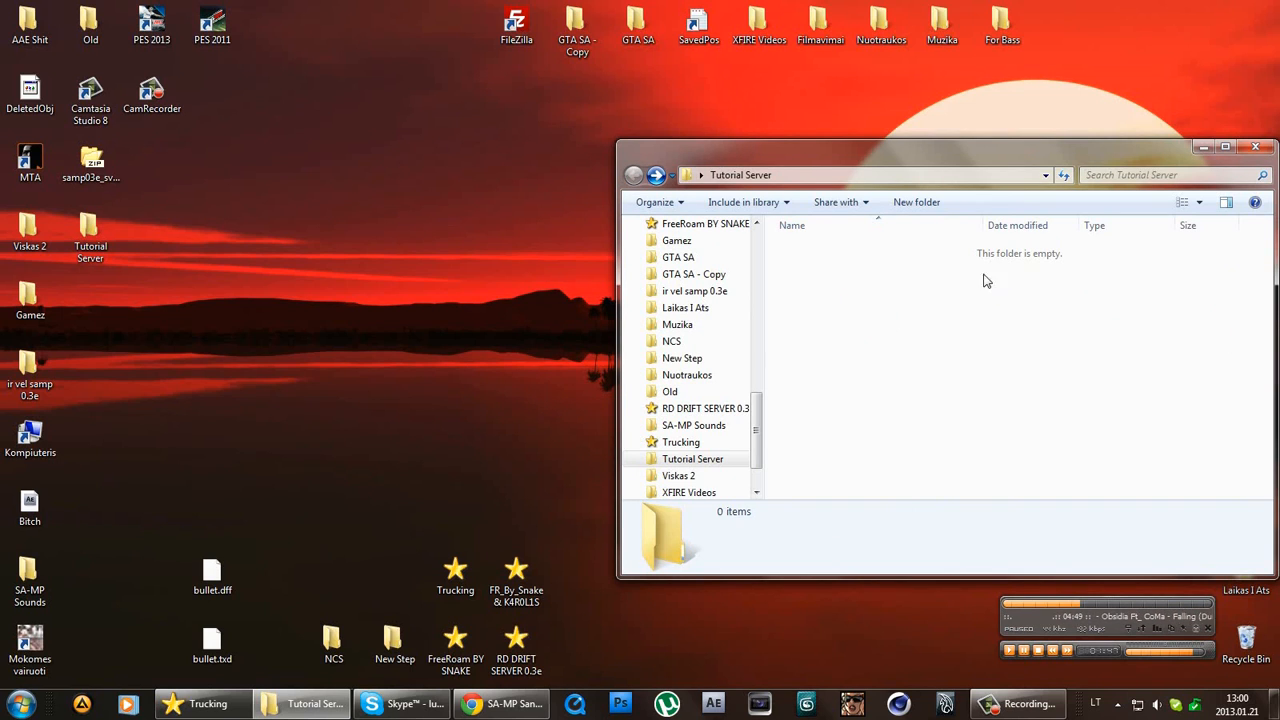
pyautogui.click(656, 176)
pyautogui.click(633, 175)
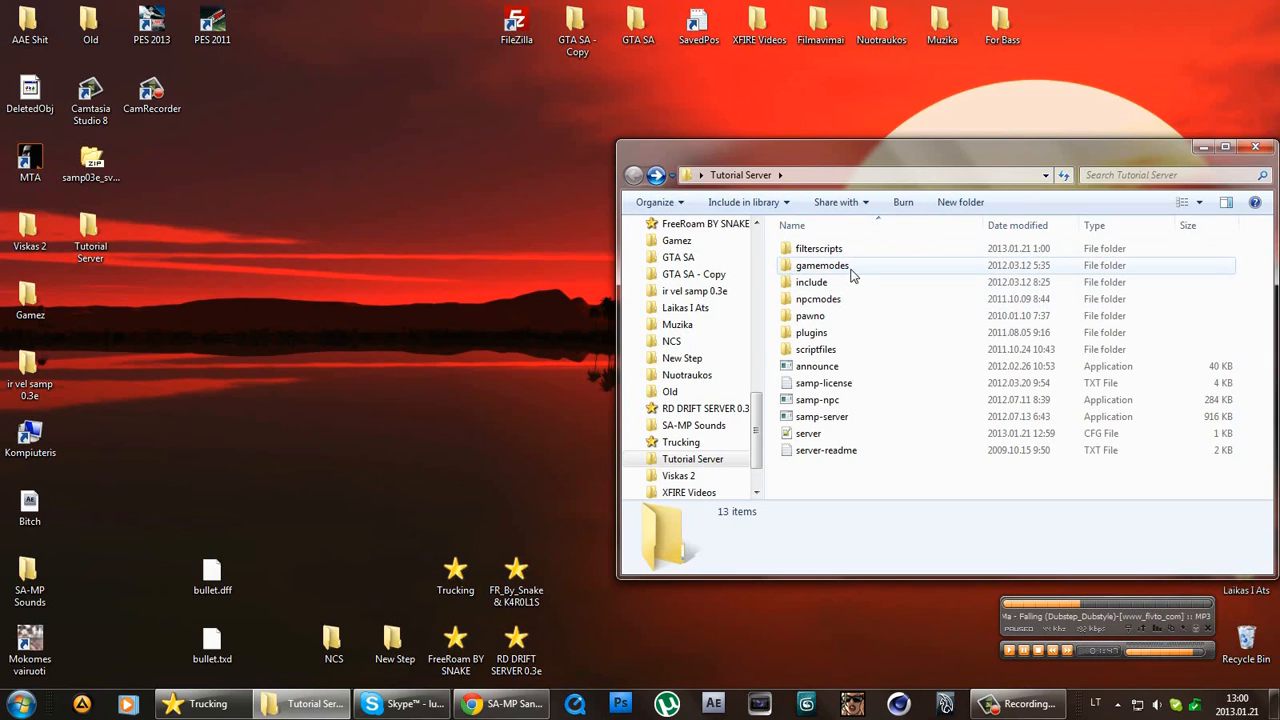
# Delete all 12 default files from the gamemodes folder.
pyautogui.doubleClick(850, 267)
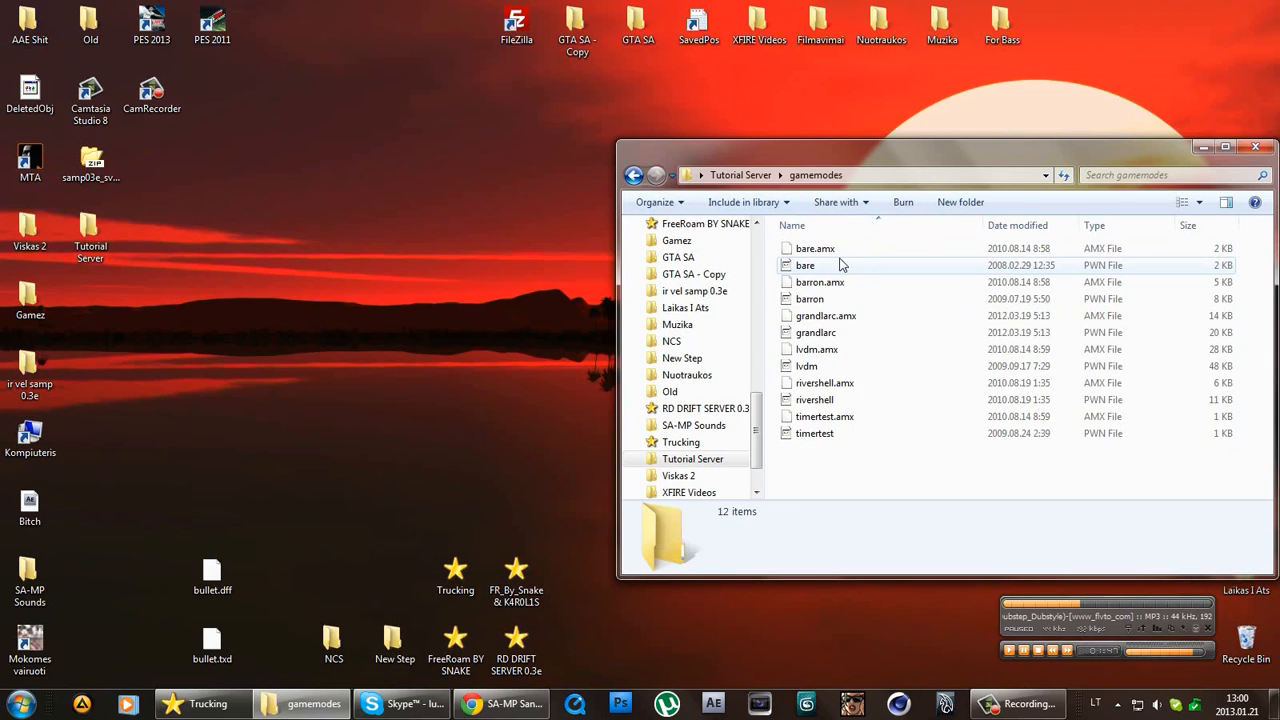
pyautogui.moveTo(927, 450); pyautogui.dragTo(820, 93)
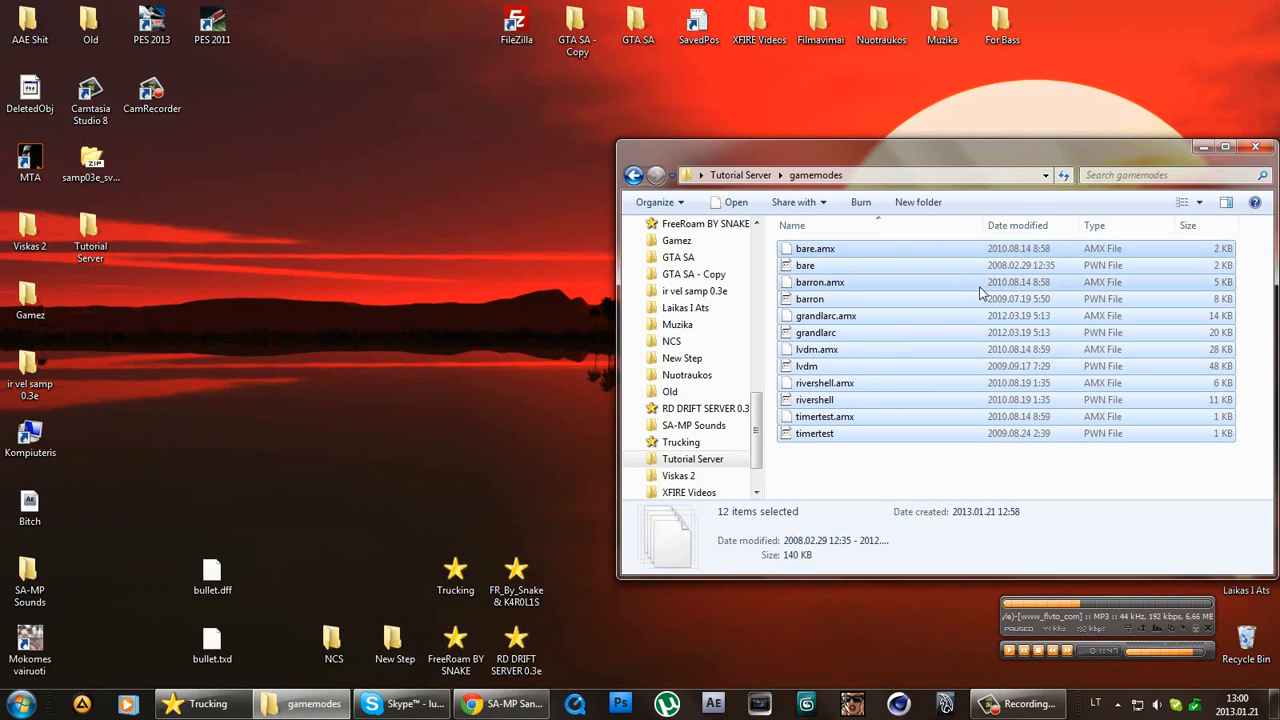
pyautogui.press('Delete')
pyautogui.press('Return')
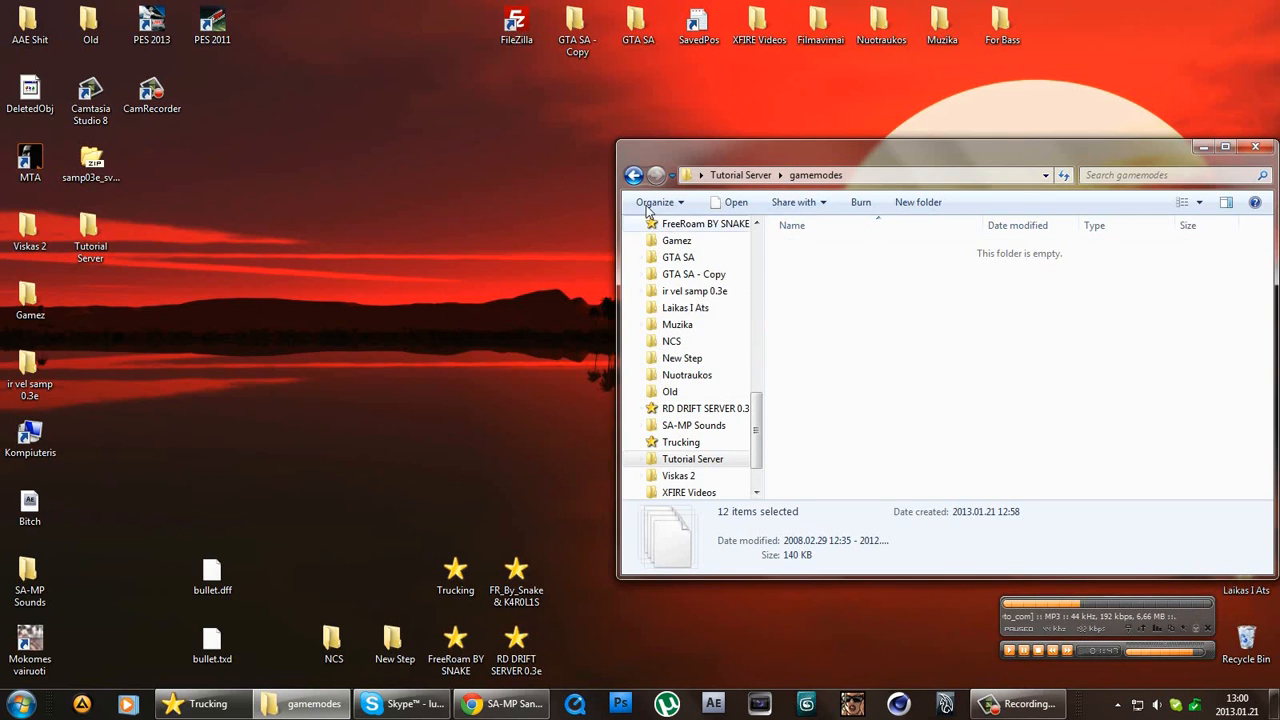
# Launch the Pawno editor from the Tutorial Server pawno folder.
pyautogui.click(633, 176)
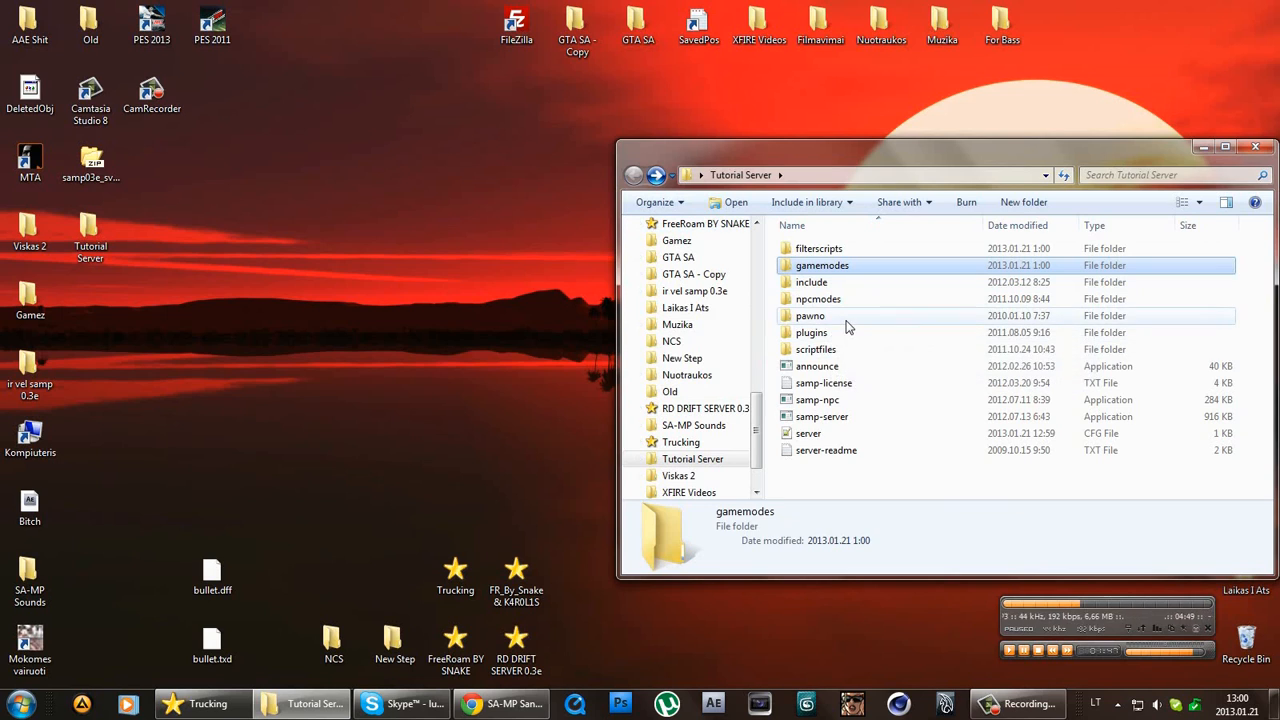
pyautogui.doubleClick(845, 320)
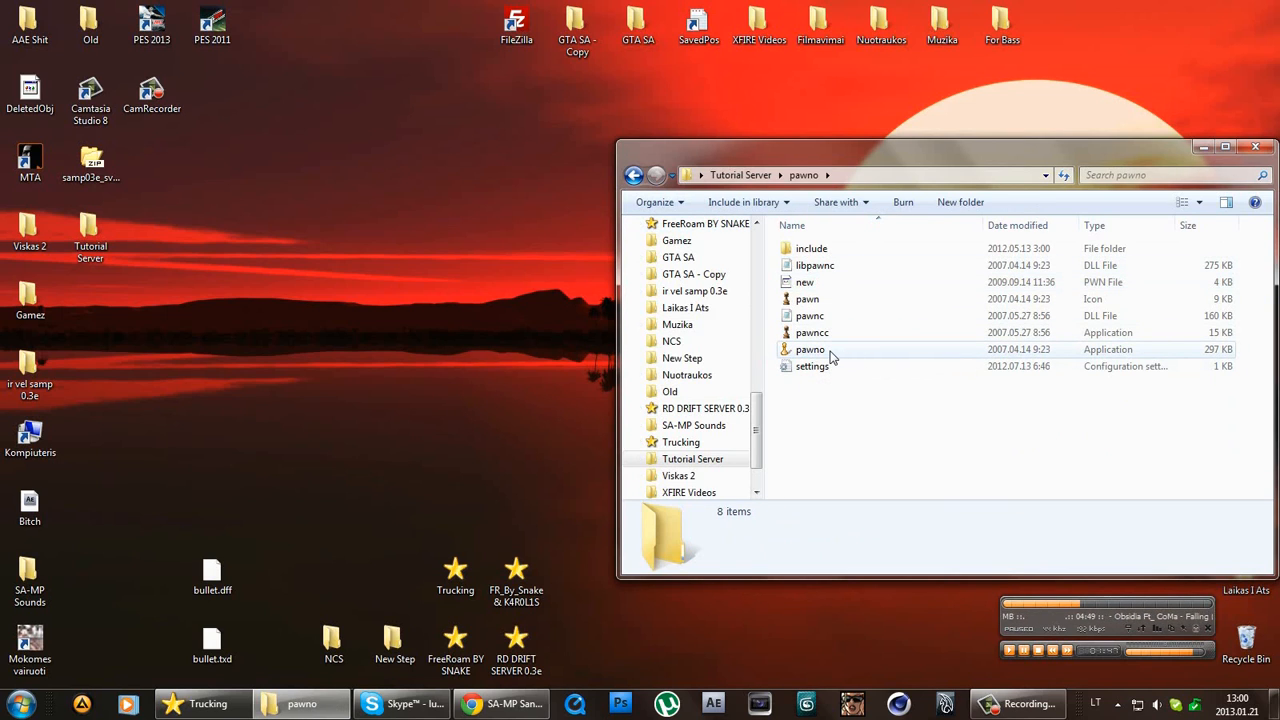
pyautogui.doubleClick(830, 352)
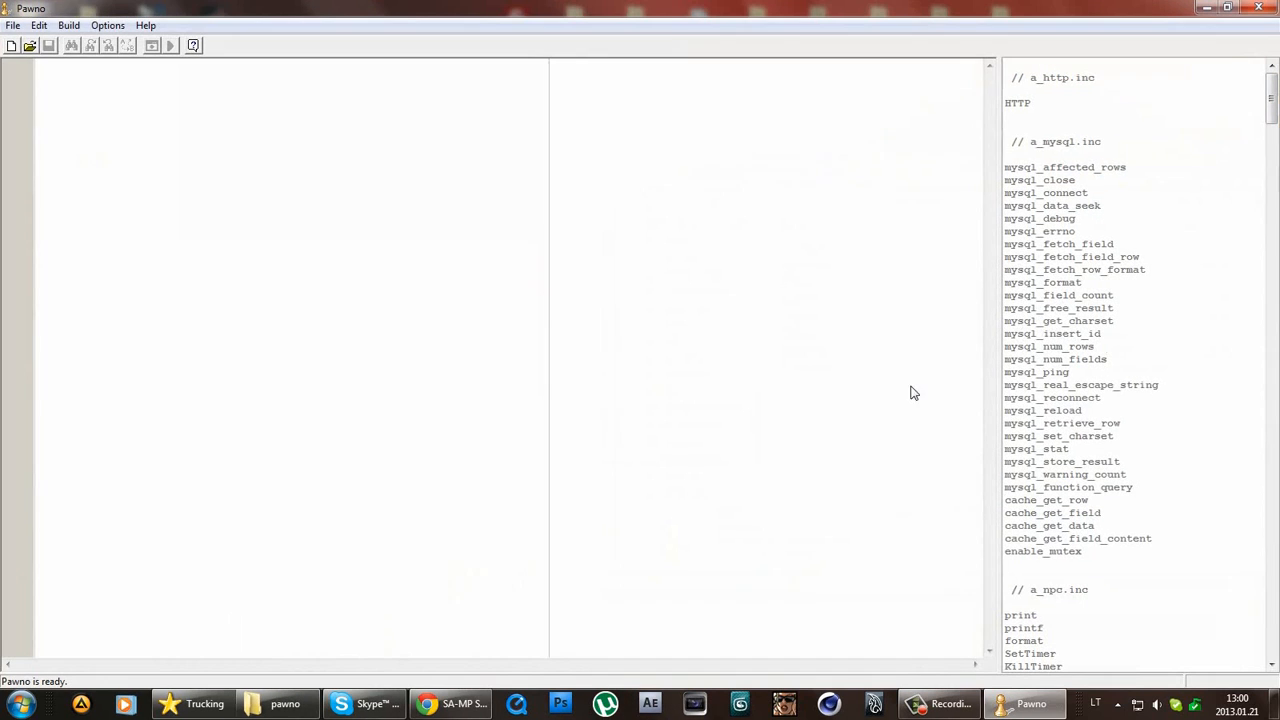
# Start a new Pawno script and delete its opening comment lines.
pyautogui.click(11, 46)
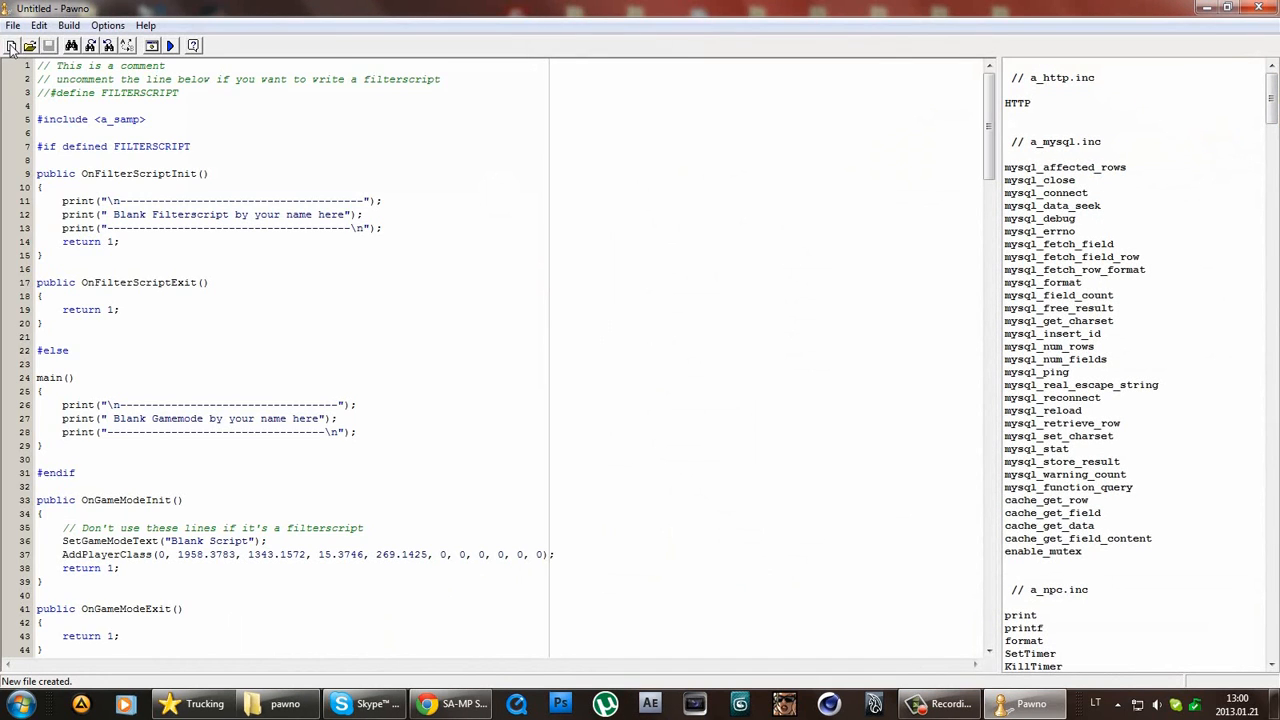
pyautogui.moveTo(267, 108); pyautogui.dragTo(38, 34)
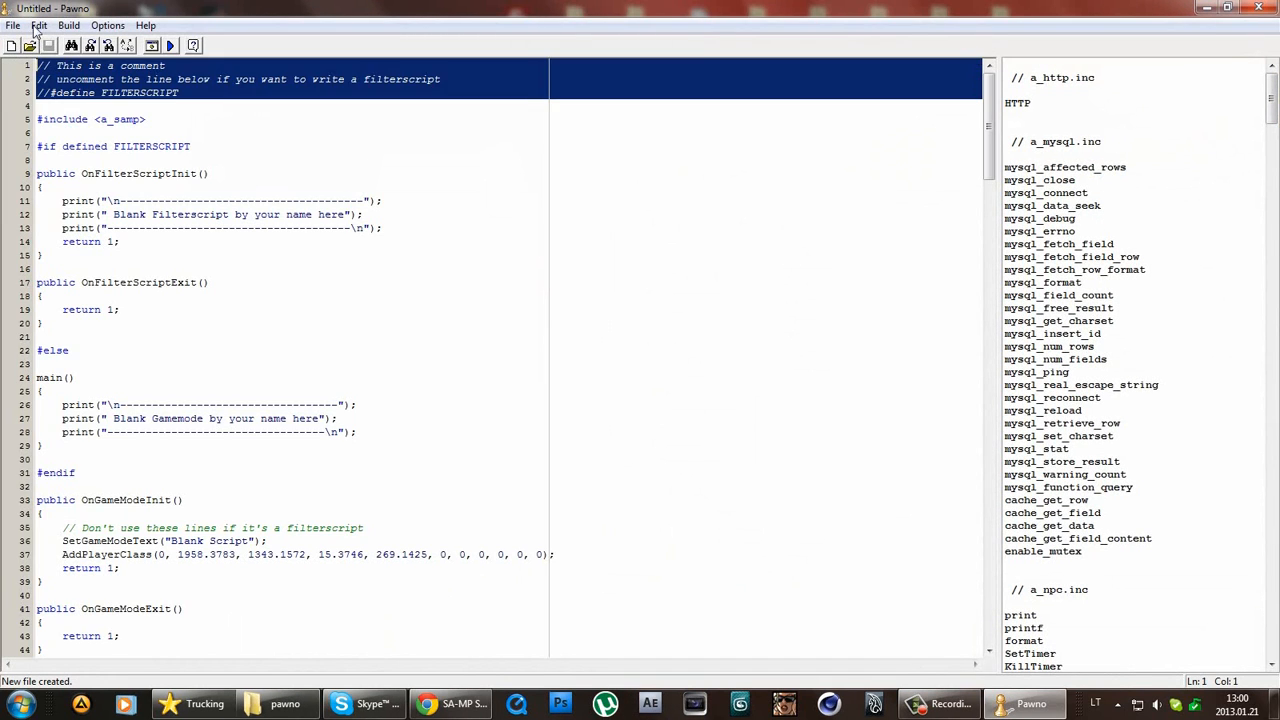
pyautogui.press('Delete')
pyautogui.click(203, 76)
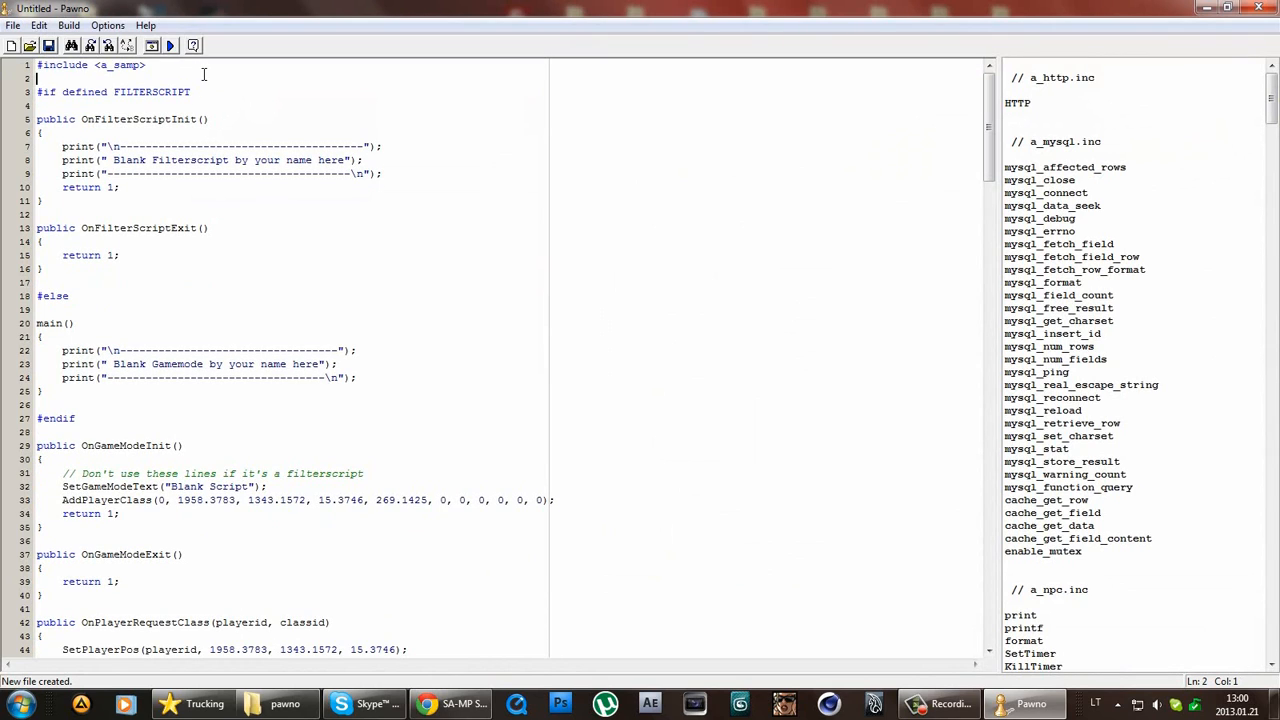
pyautogui.write('// asdasd')
pyautogui.press('BackSpace')
# Delete the block from #if defined FILTERSCRIPT through #else.
pyautogui.click(25, 96)
pyautogui.moveTo(28, 98); pyautogui.dragTo(400, 317)
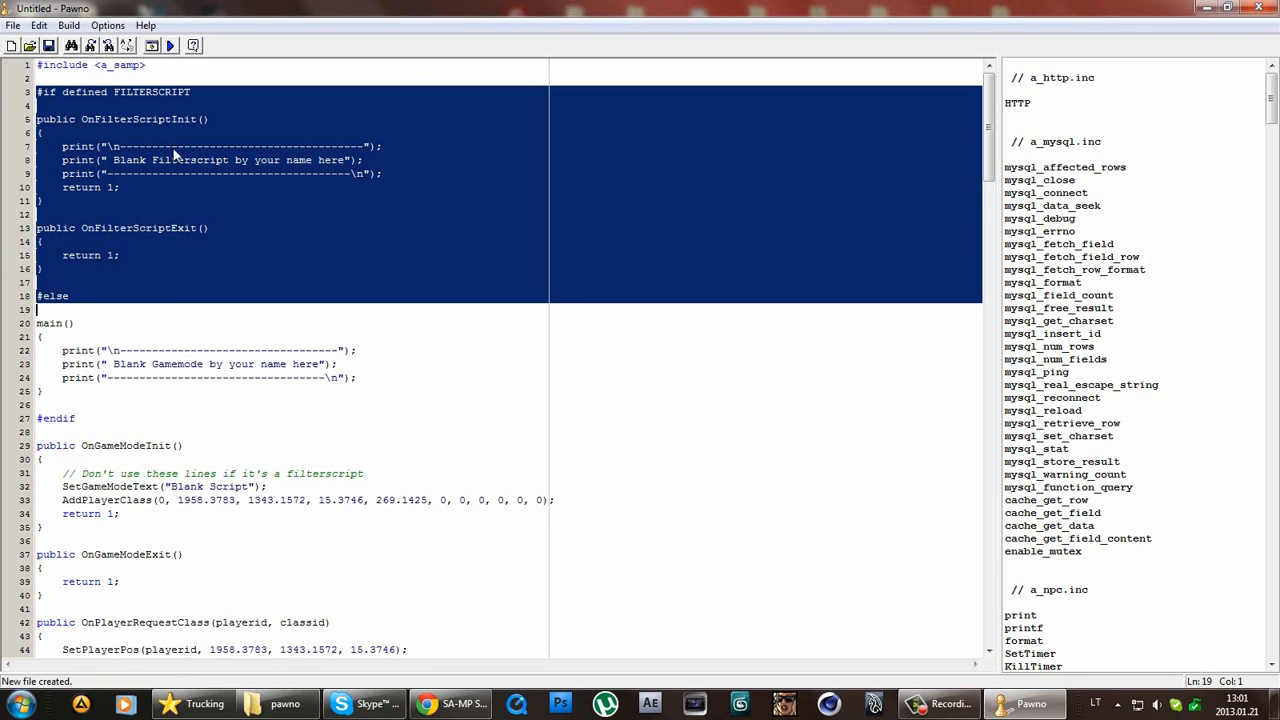
pyautogui.press('Delete')
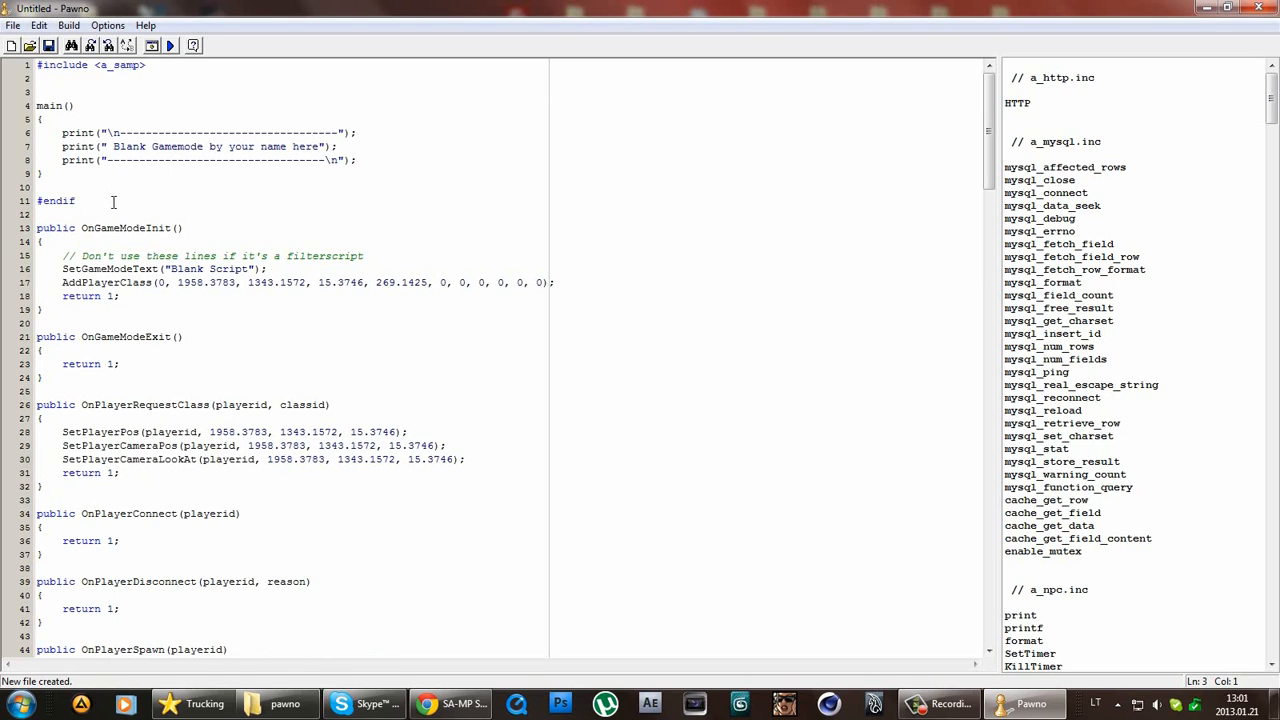
# Delete the leftover #endif and change the SetGameModeText string to 'V.0.1'.
pyautogui.moveTo(113, 202); pyautogui.dragTo(3, 200)
pyautogui.press('Delete')
pyautogui.moveTo(172, 268); pyautogui.dragTo(249, 263)
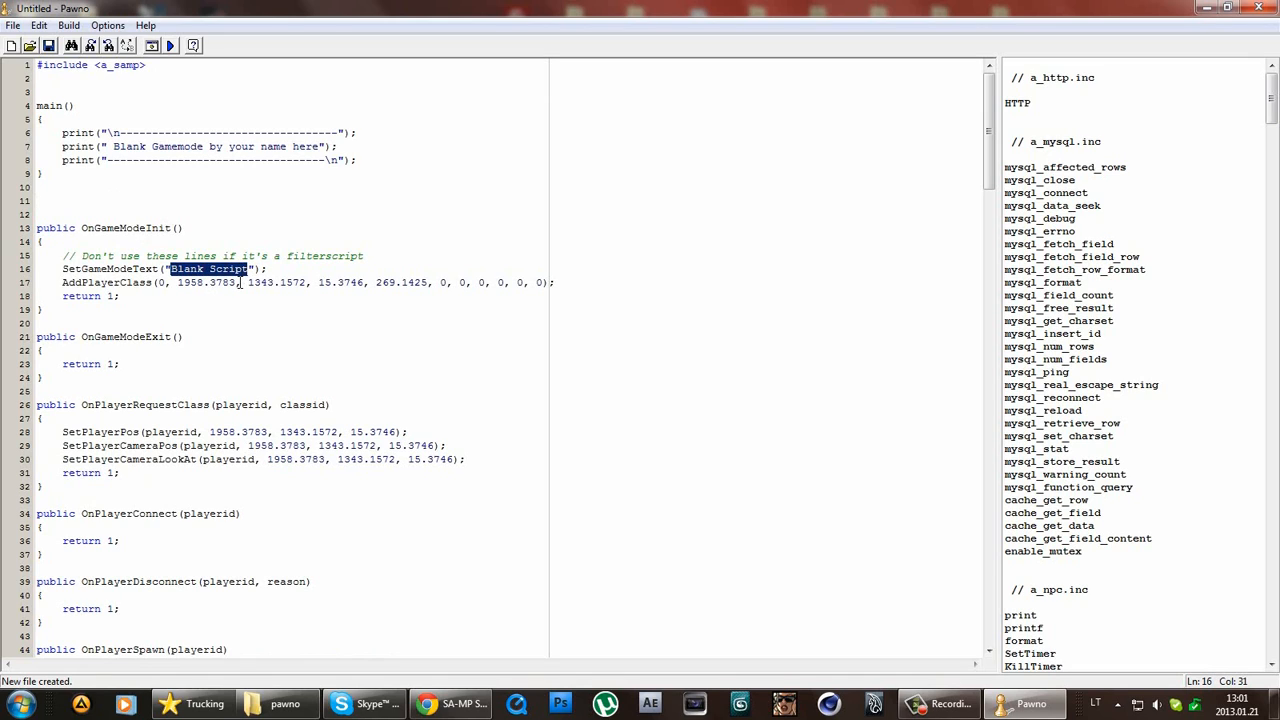
pyautogui.write('V')
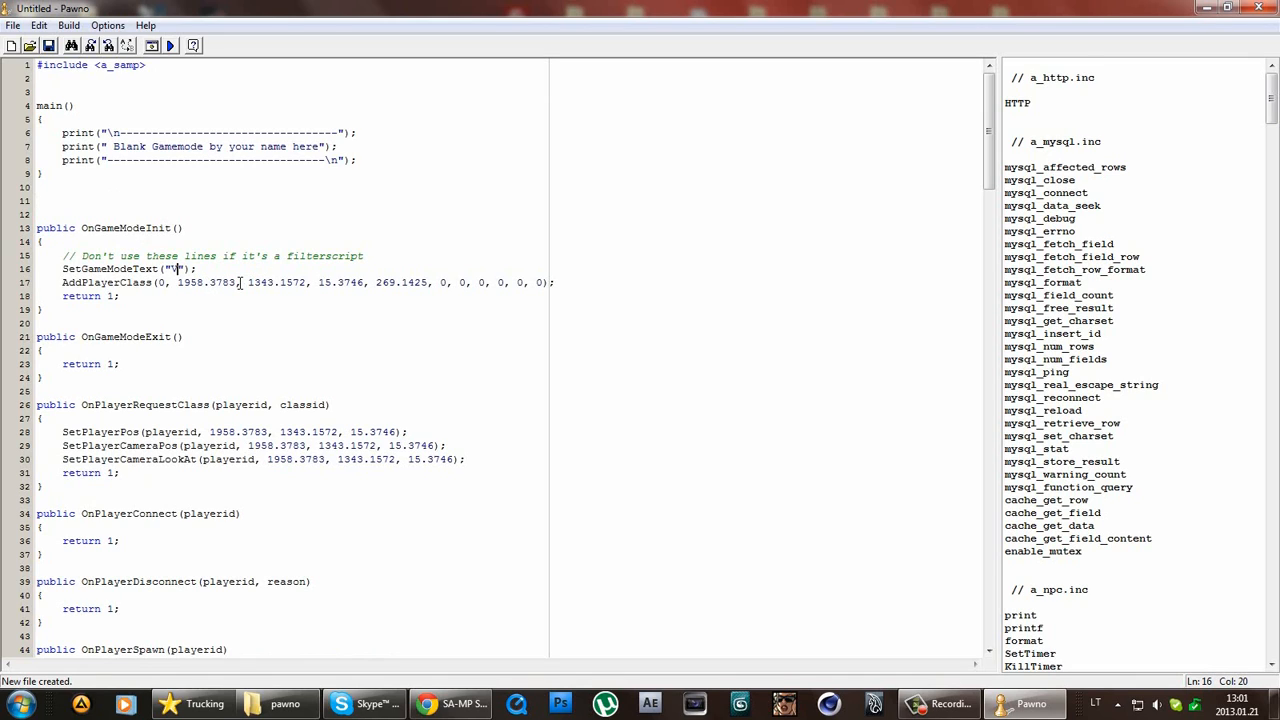
pyautogui.write('.0.1')
# Review the AddPlayerClass spawn line and scroll through the rest of the script.
pyautogui.moveTo(185, 284); pyautogui.dragTo(436, 286)
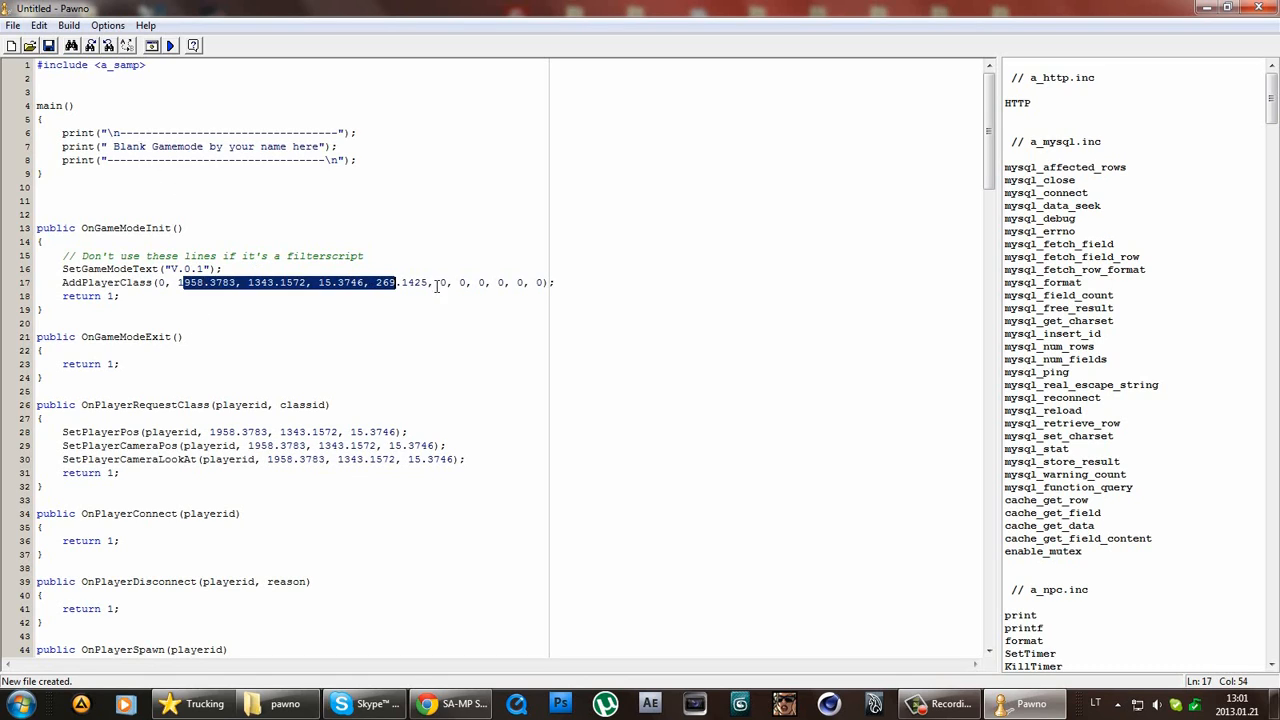
pyautogui.click(283, 314)
pyautogui.doubleClick(152, 284)
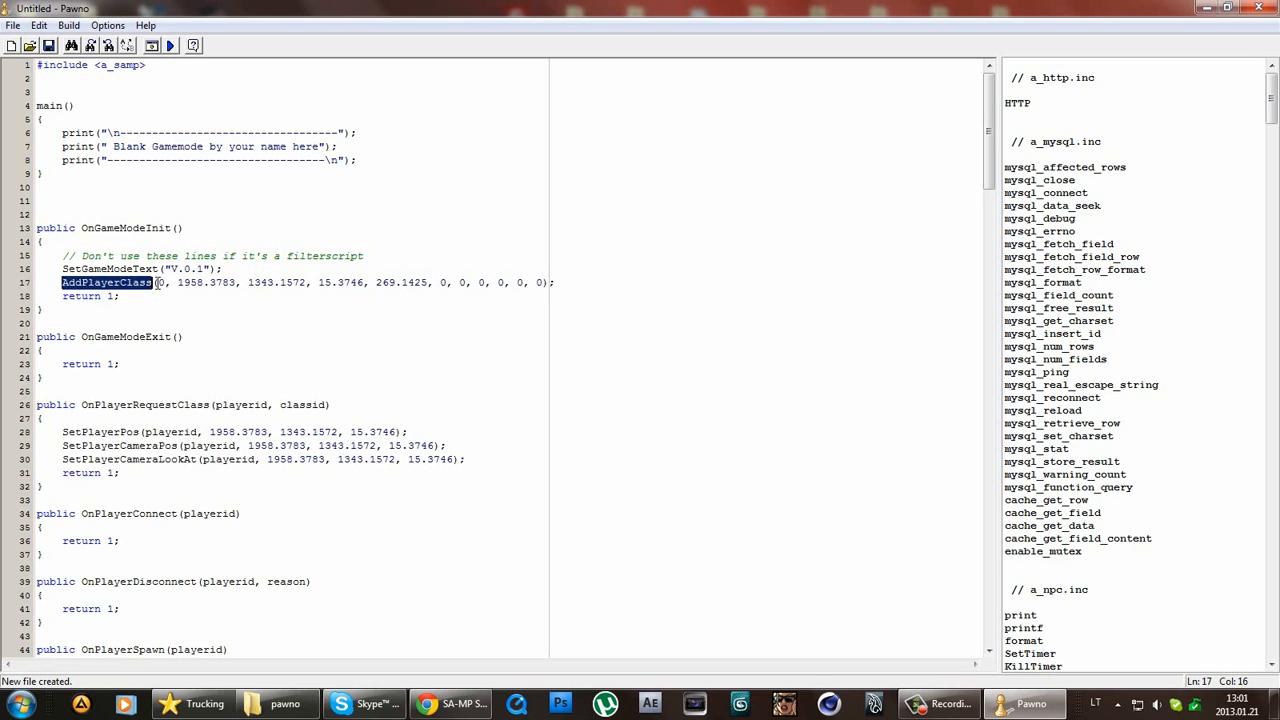
pyautogui.doubleClick(160, 284)
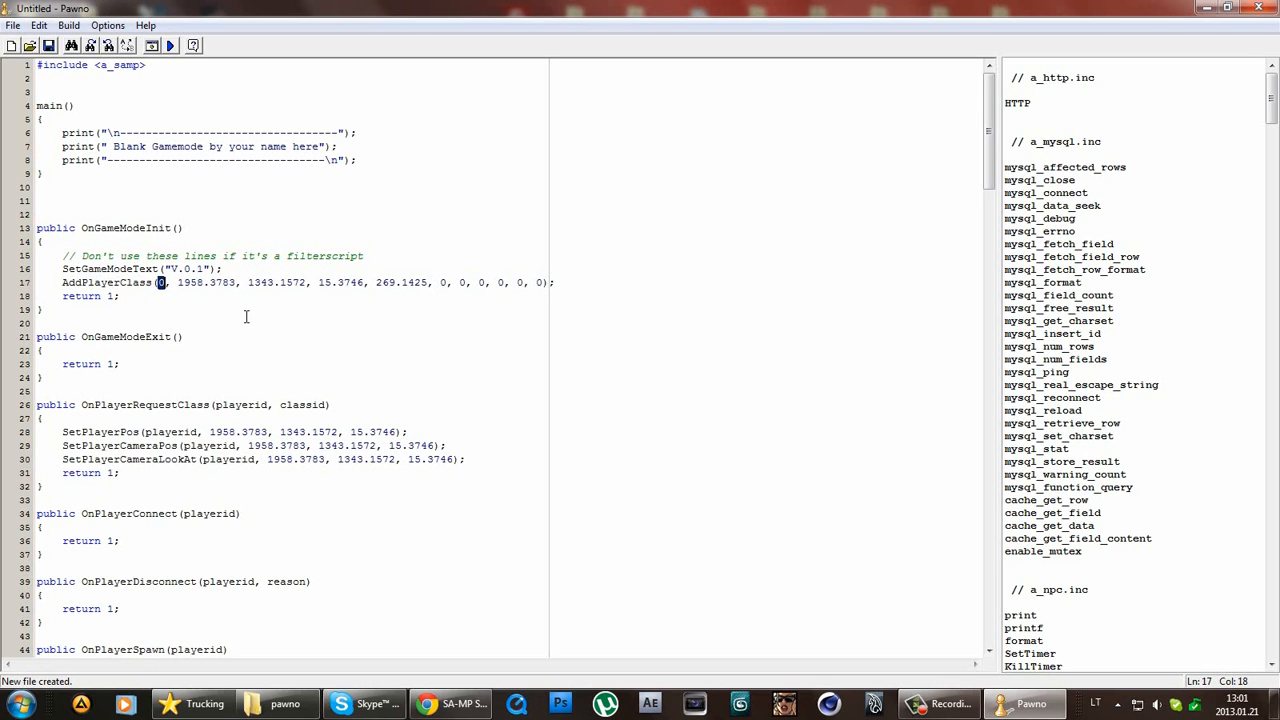
pyautogui.scroll(-20, 246, 317)
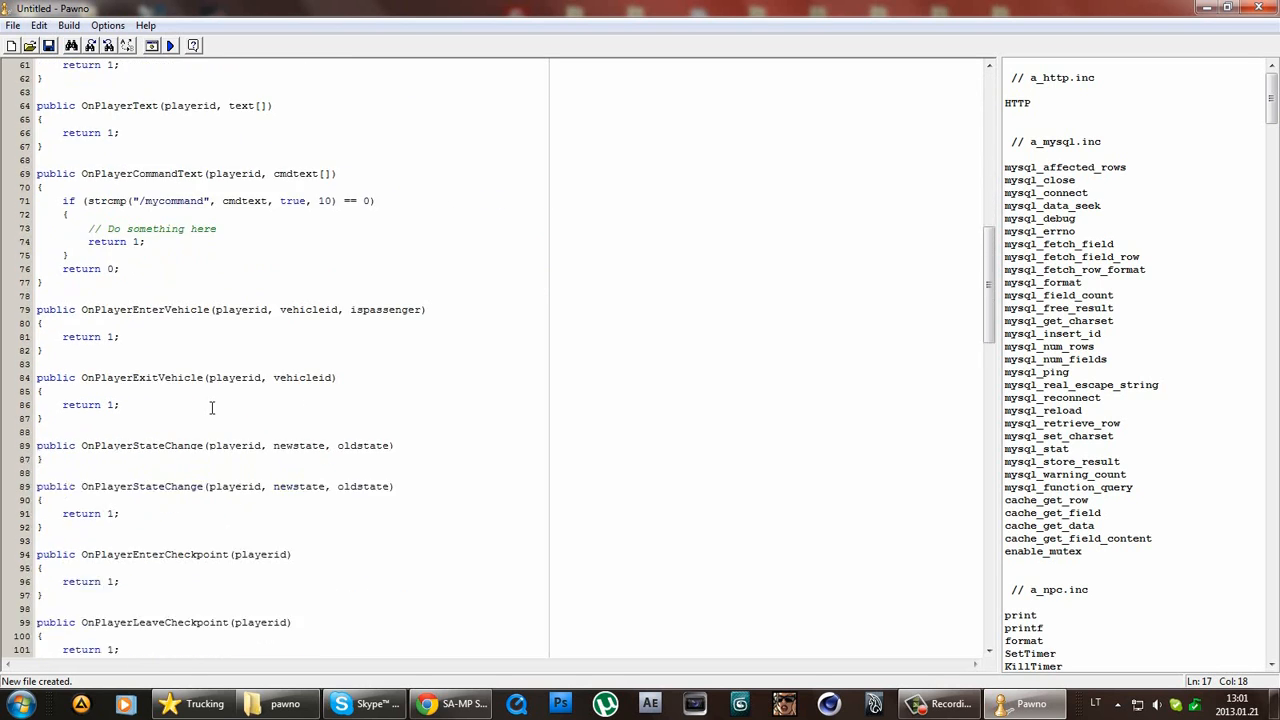
pyautogui.scroll(-20, 212, 407)
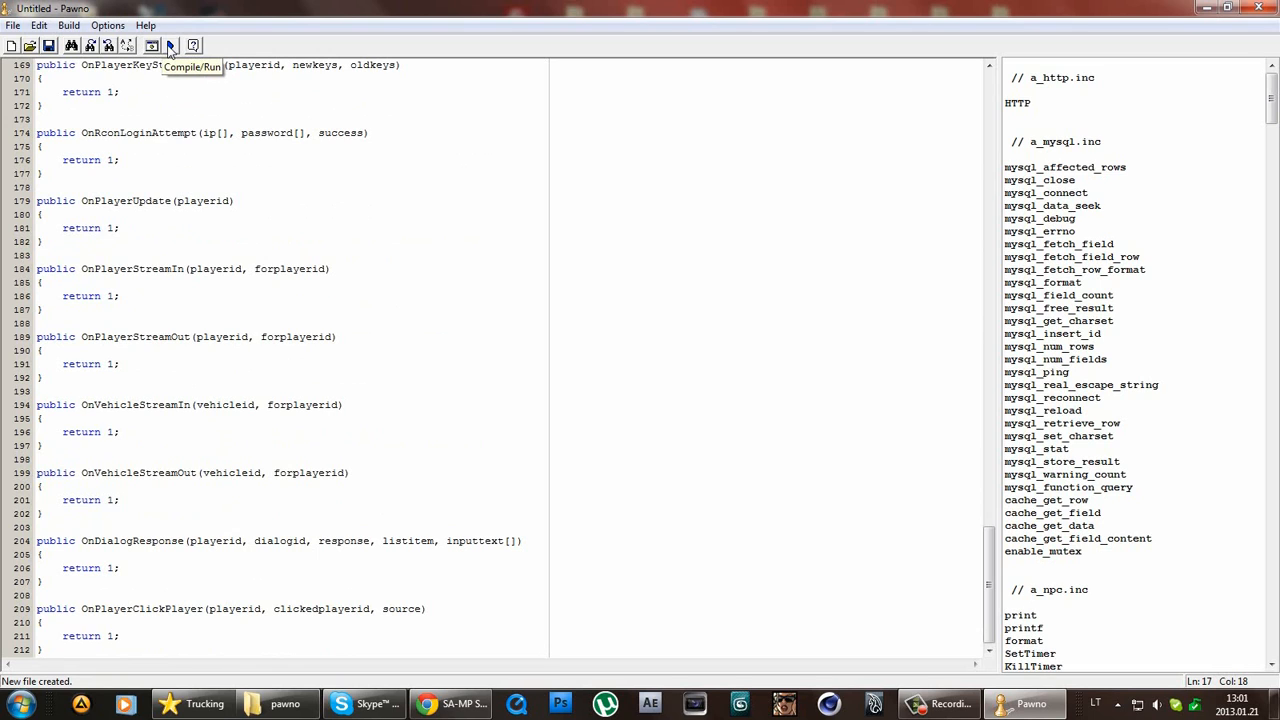
# Save as TutGM.pwn in Tutorial Server\gamemodes, compile to TutGM.amx, and close Pawno.
pyautogui.click(170, 47)
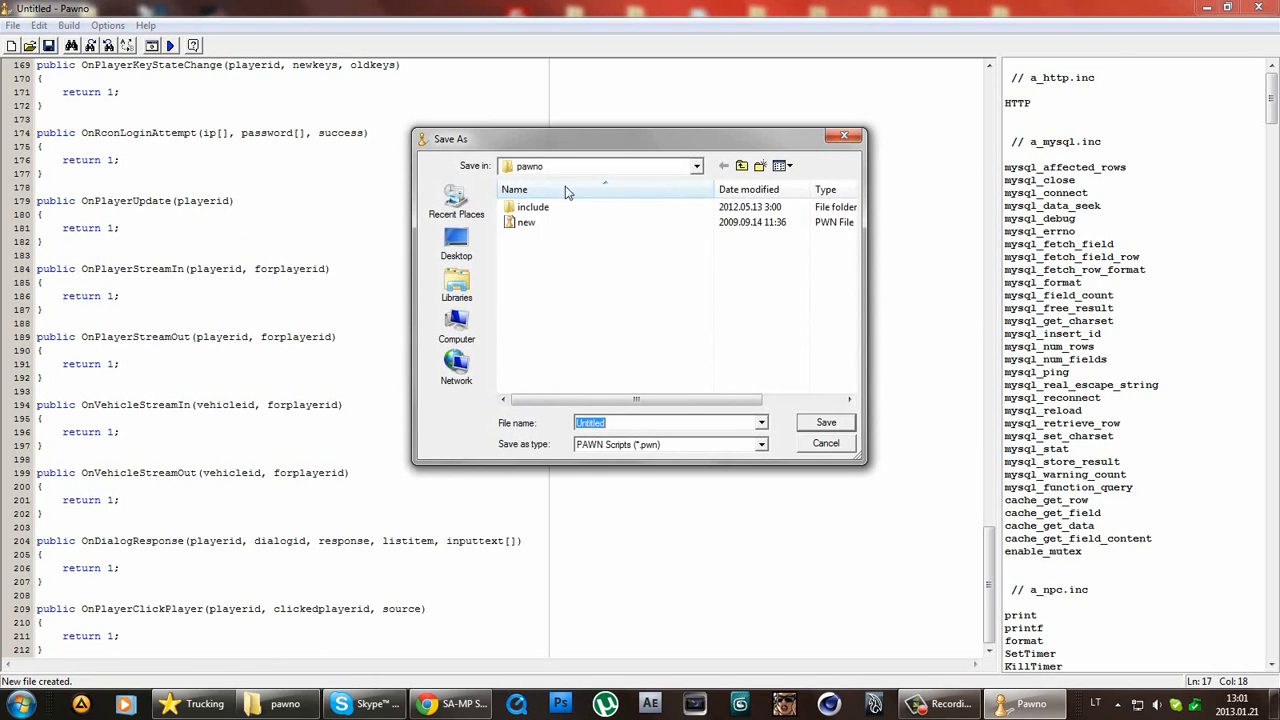
pyautogui.click(459, 243)
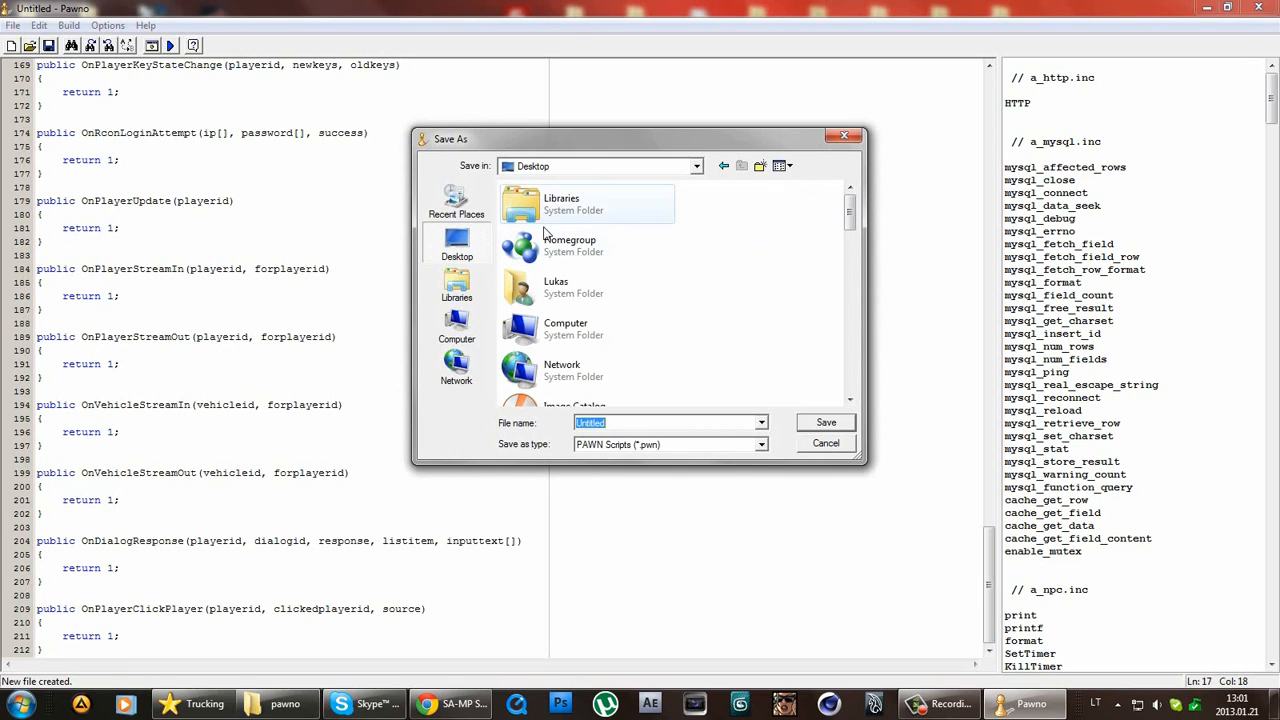
pyautogui.moveTo(850, 212); pyautogui.dragTo(868, 382)
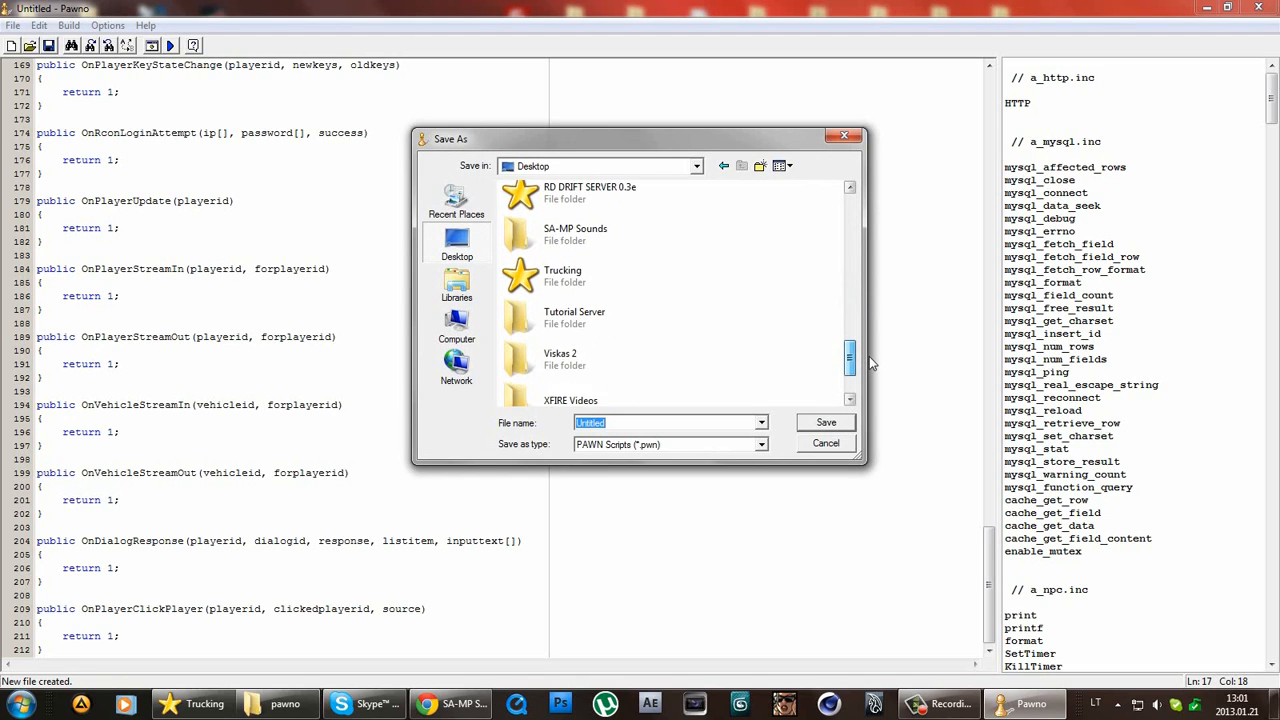
pyautogui.doubleClick(614, 323)
pyautogui.doubleClick(575, 224)
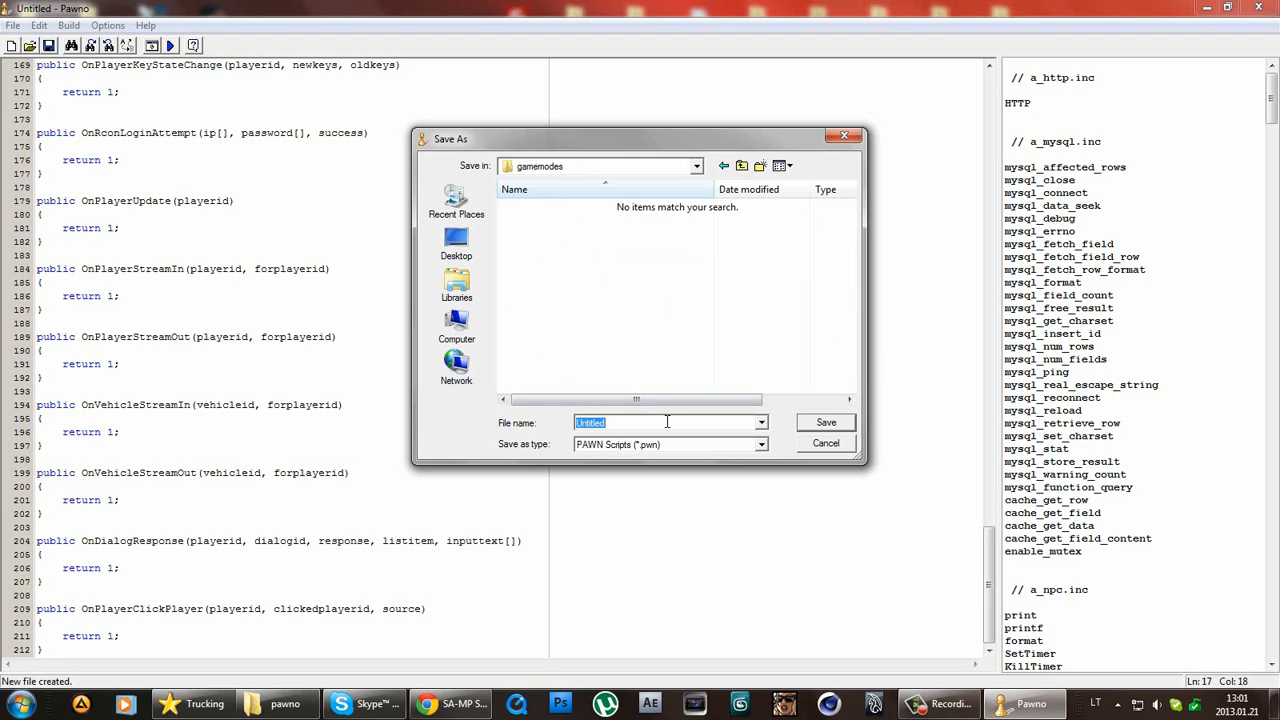
pyautogui.write('TutGM')
pyautogui.moveTo(609, 422); pyautogui.dragTo(510, 428)
pyautogui.click(826, 423)
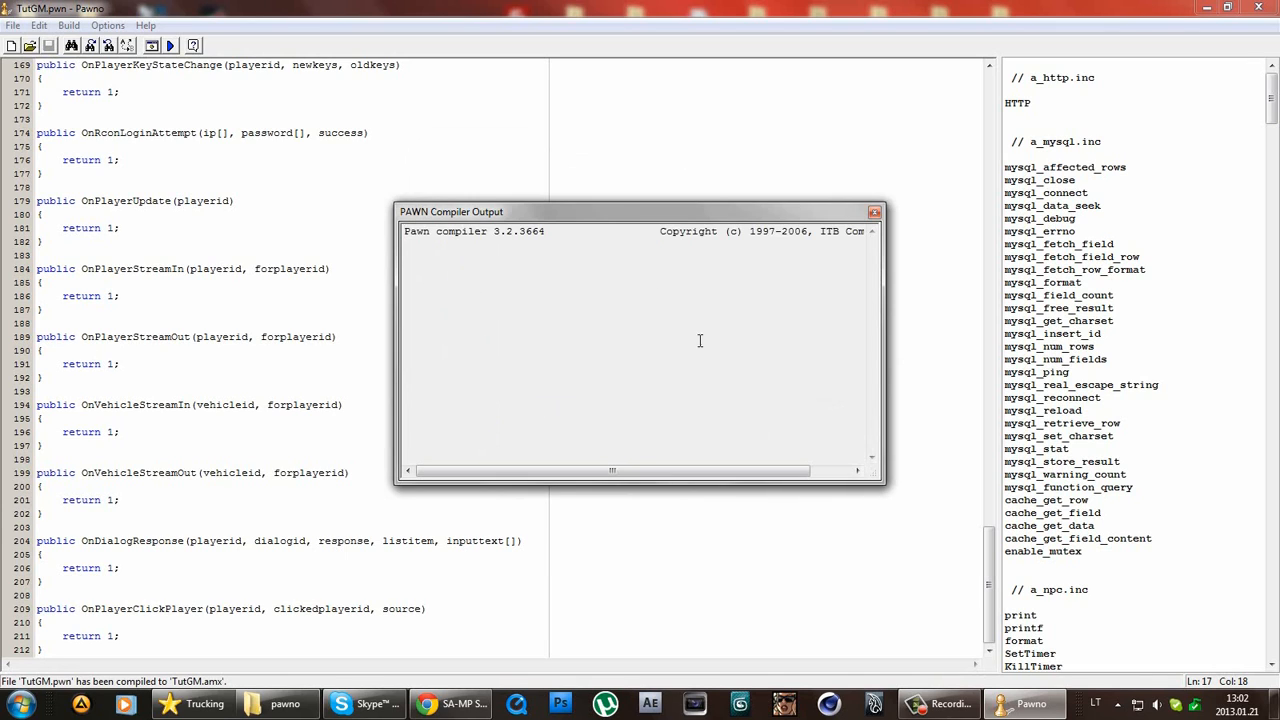
pyautogui.click(874, 211)
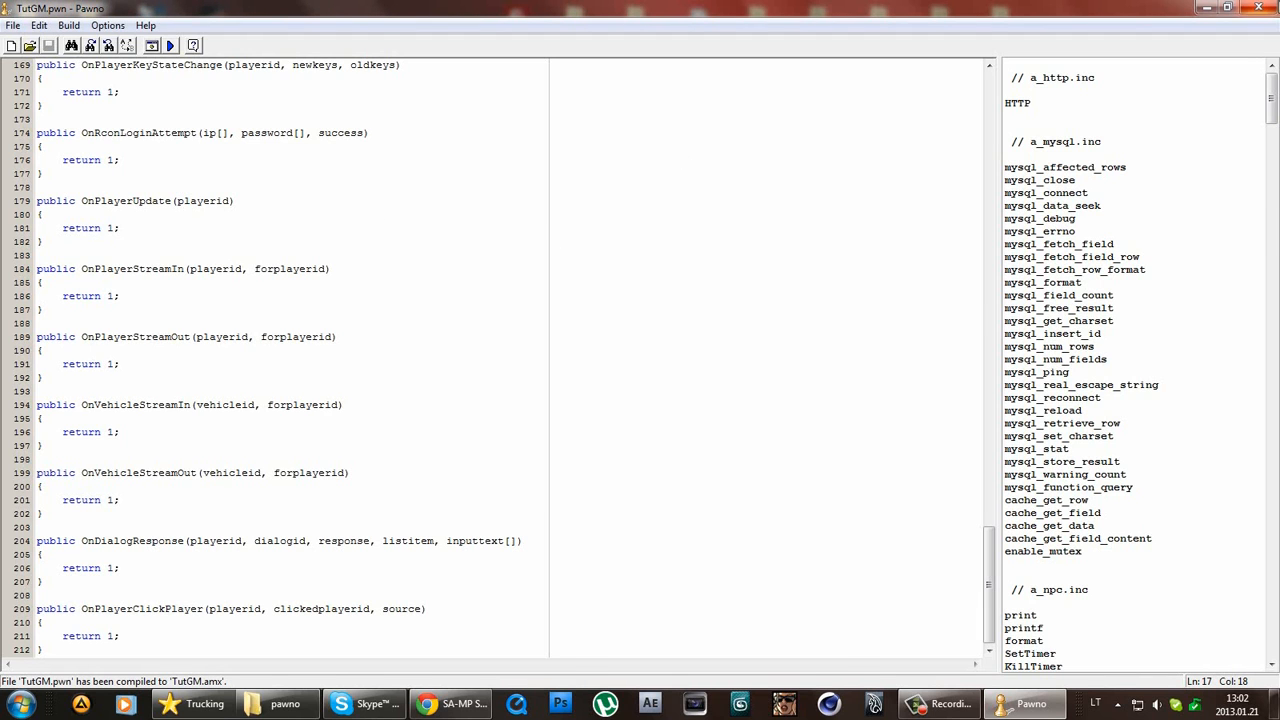
pyautogui.click(1258, 7)
# Run samp-server from the Tutorial Server folder, allowing it through the firewall.
pyautogui.moveTo(1003, 458); pyautogui.dragTo(760, 264)
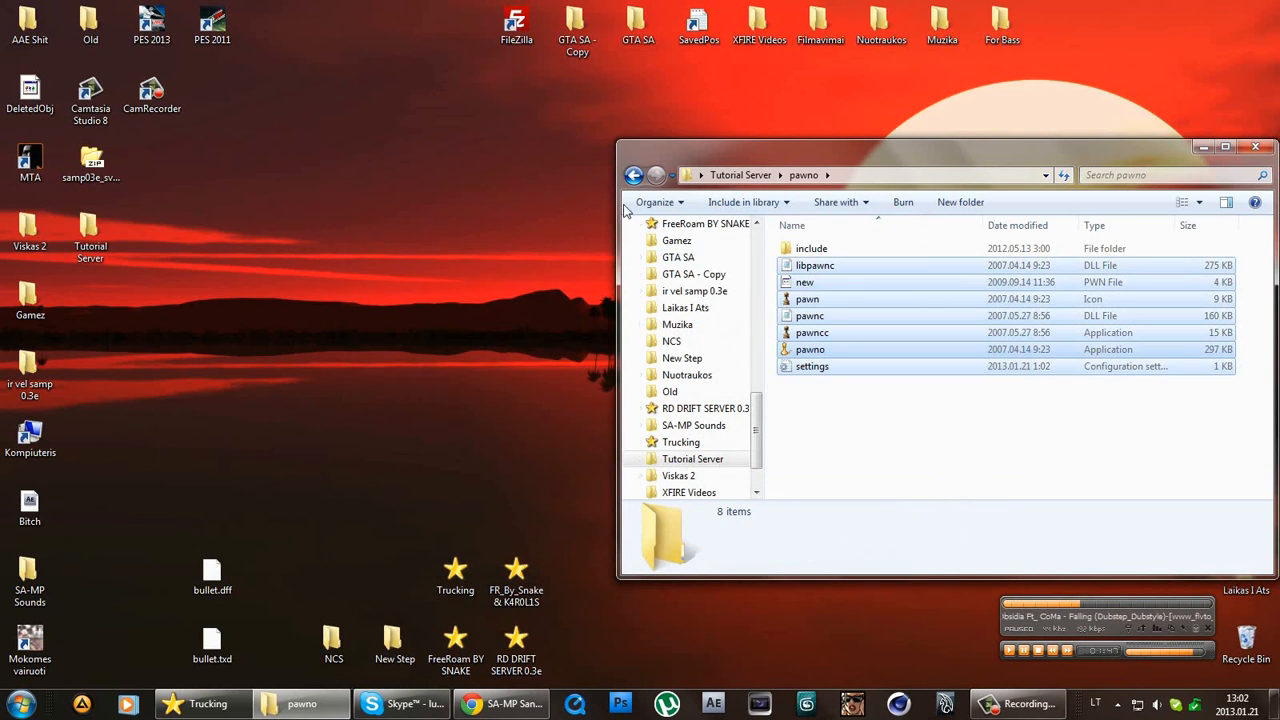
pyautogui.click(633, 175)
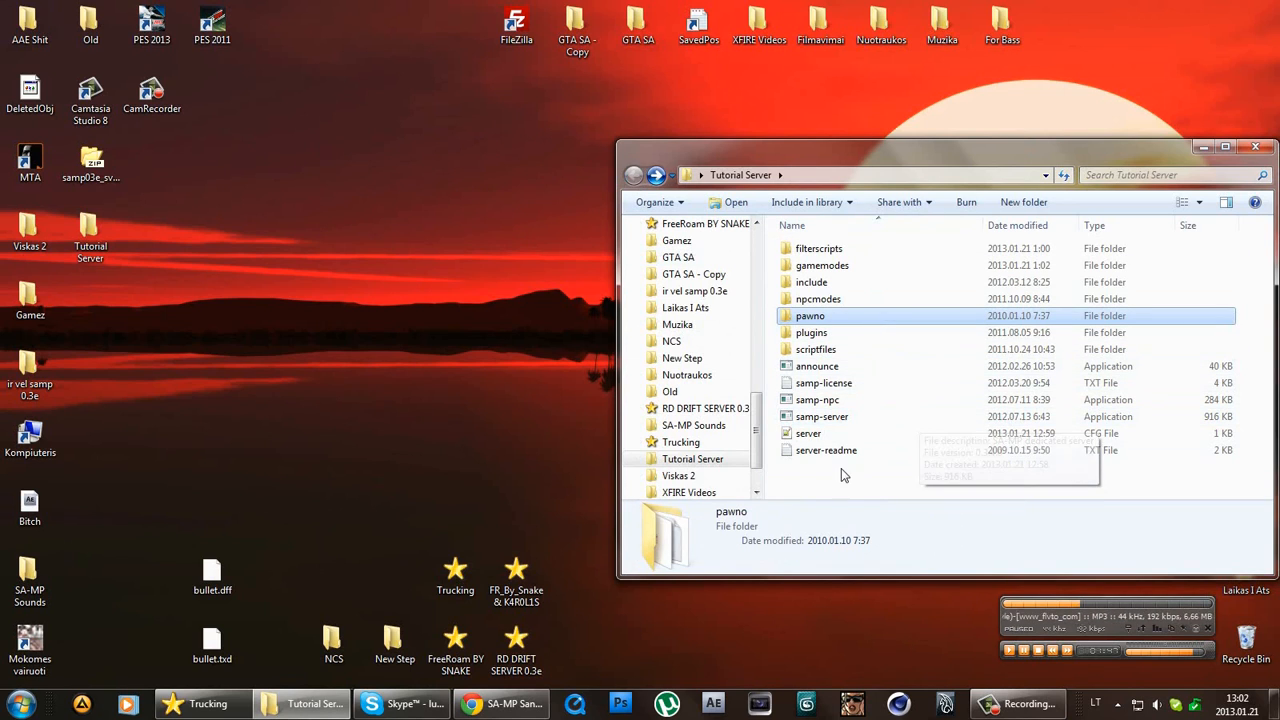
pyautogui.doubleClick(830, 416)
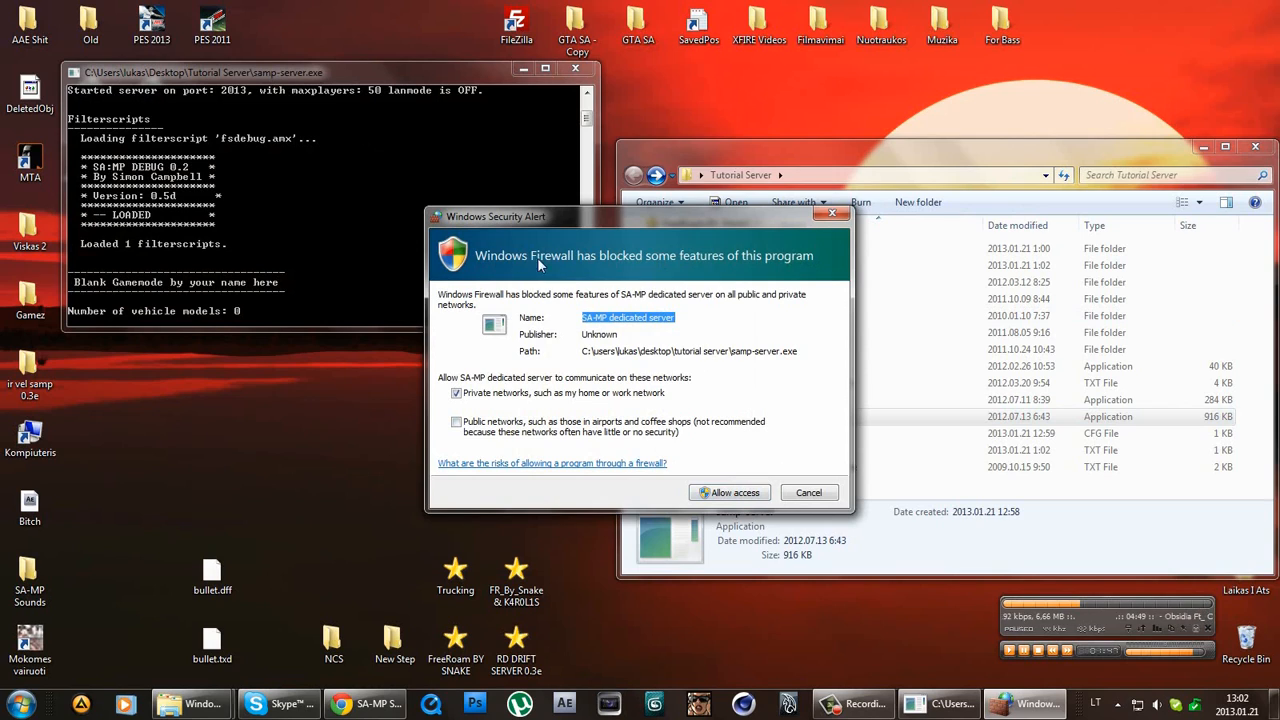
pyautogui.click(726, 498)
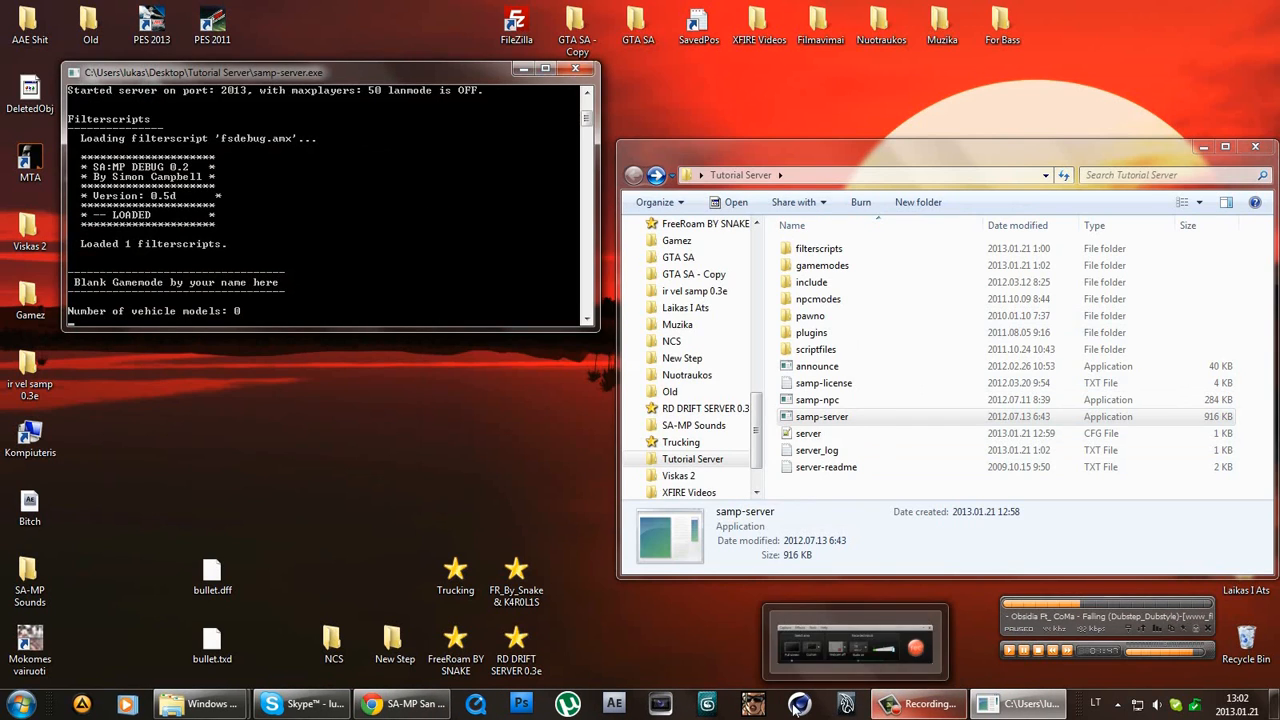
# Open the SA-MP server browser, then a new blank Chrome tab.
pyautogui.click(797, 705)
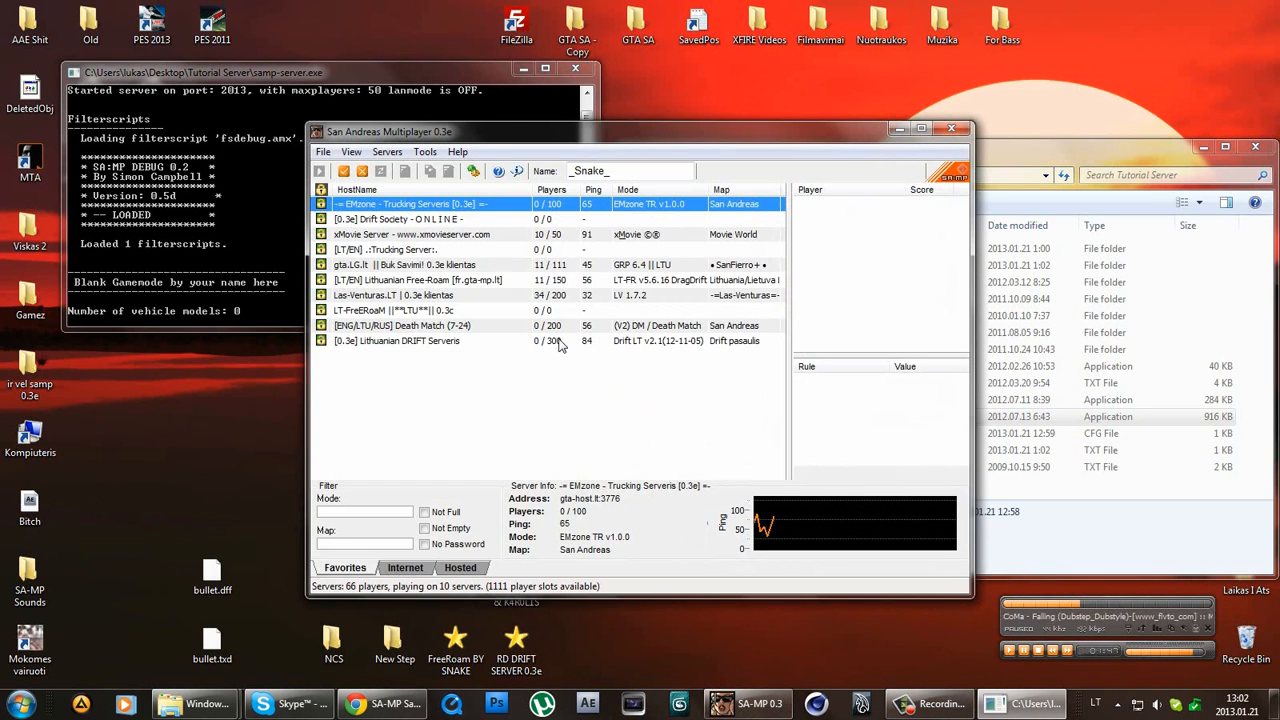
pyautogui.moveTo(868, 130); pyautogui.dragTo(1135, 40)
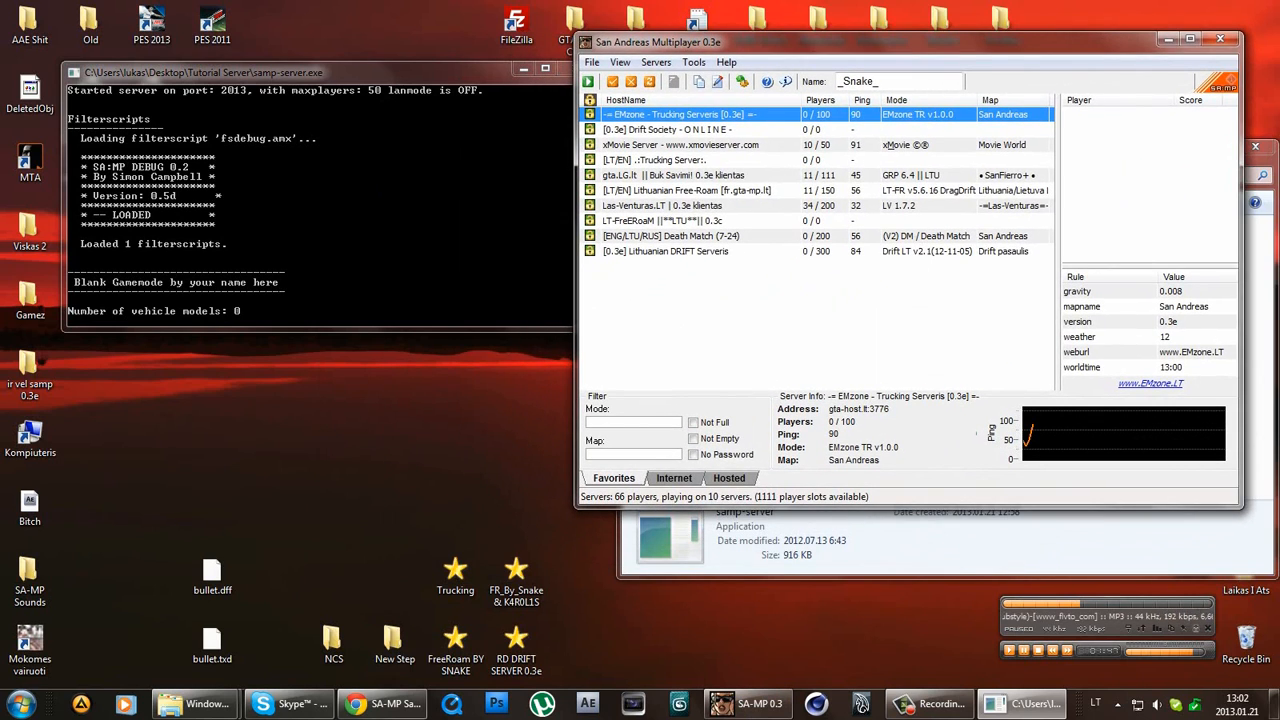
pyautogui.click(380, 704)
pyautogui.click(487, 12)
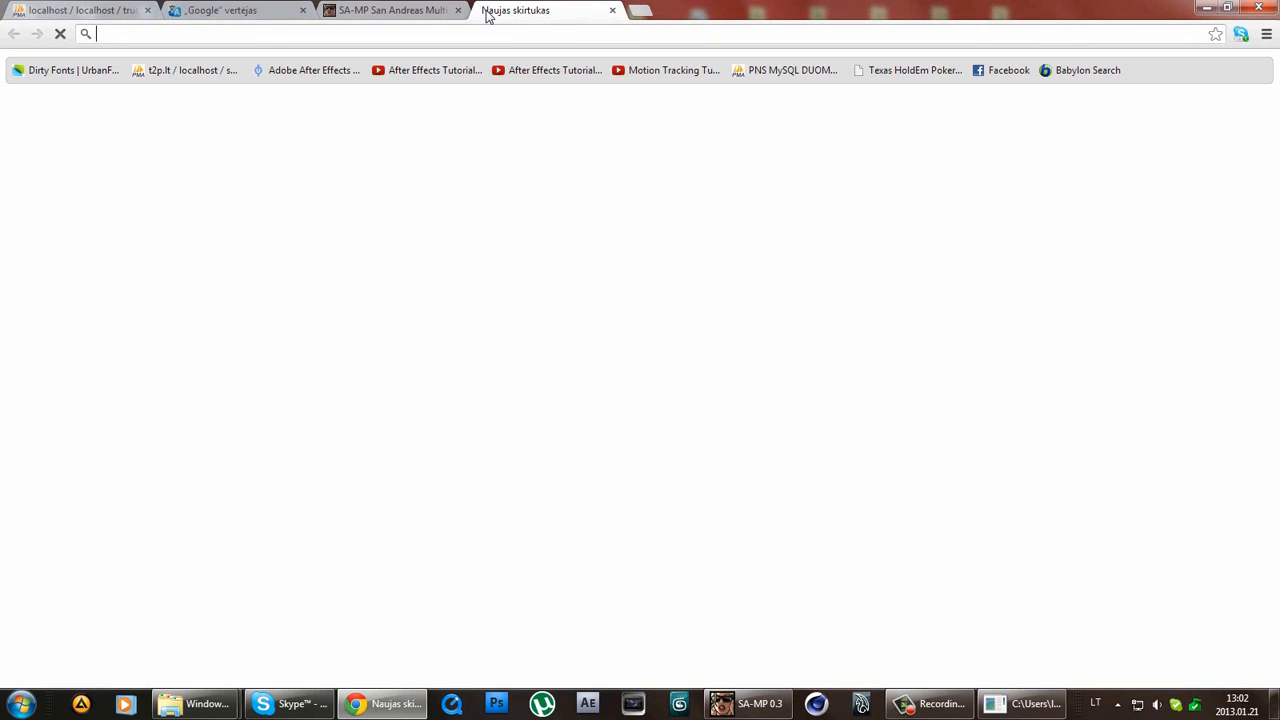
# Check this computer's external IP on manoip.lt, then minimise Chrome.
pyautogui.write('manoip.')
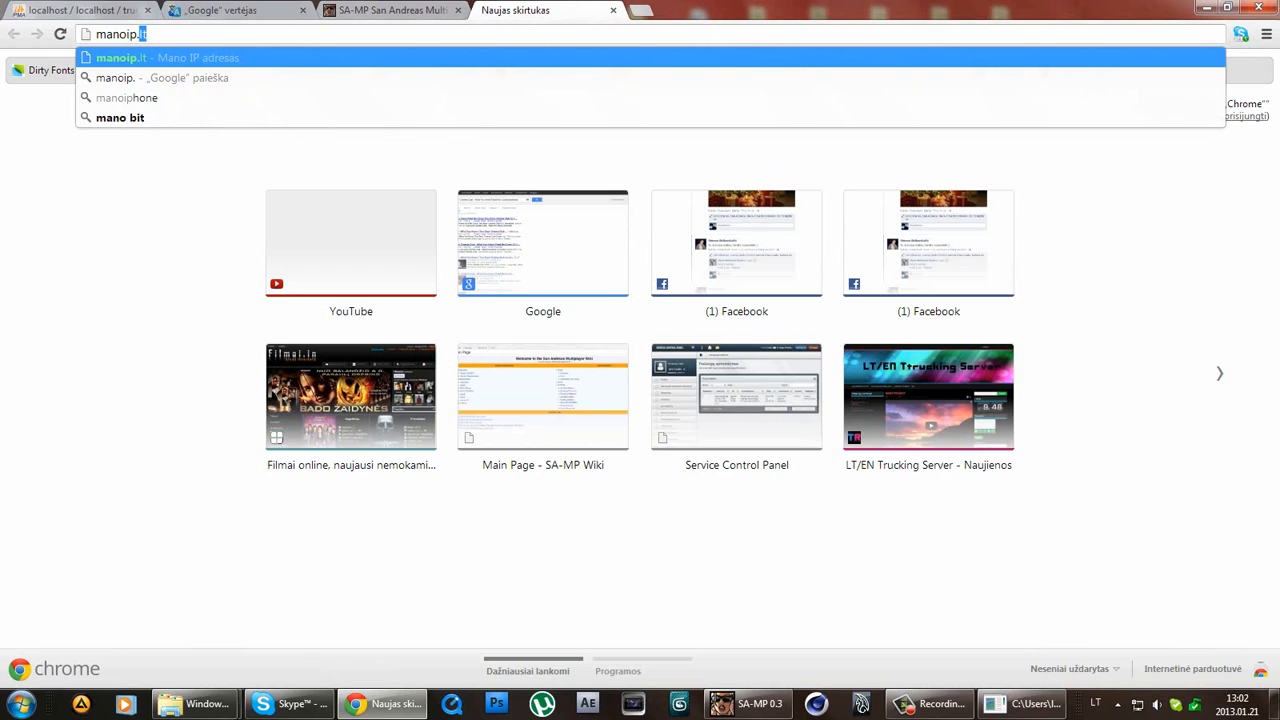
pyautogui.press('Return')
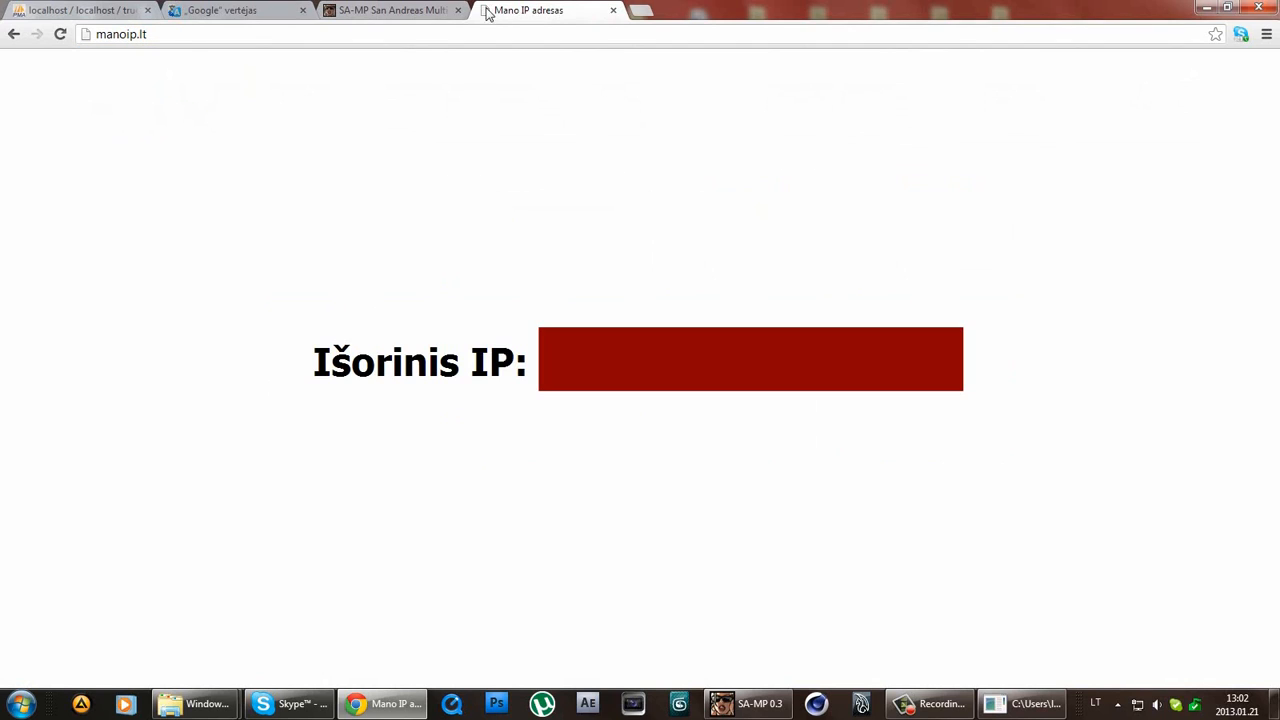
pyautogui.moveTo(1100, 406); pyautogui.dragTo(106, 420)
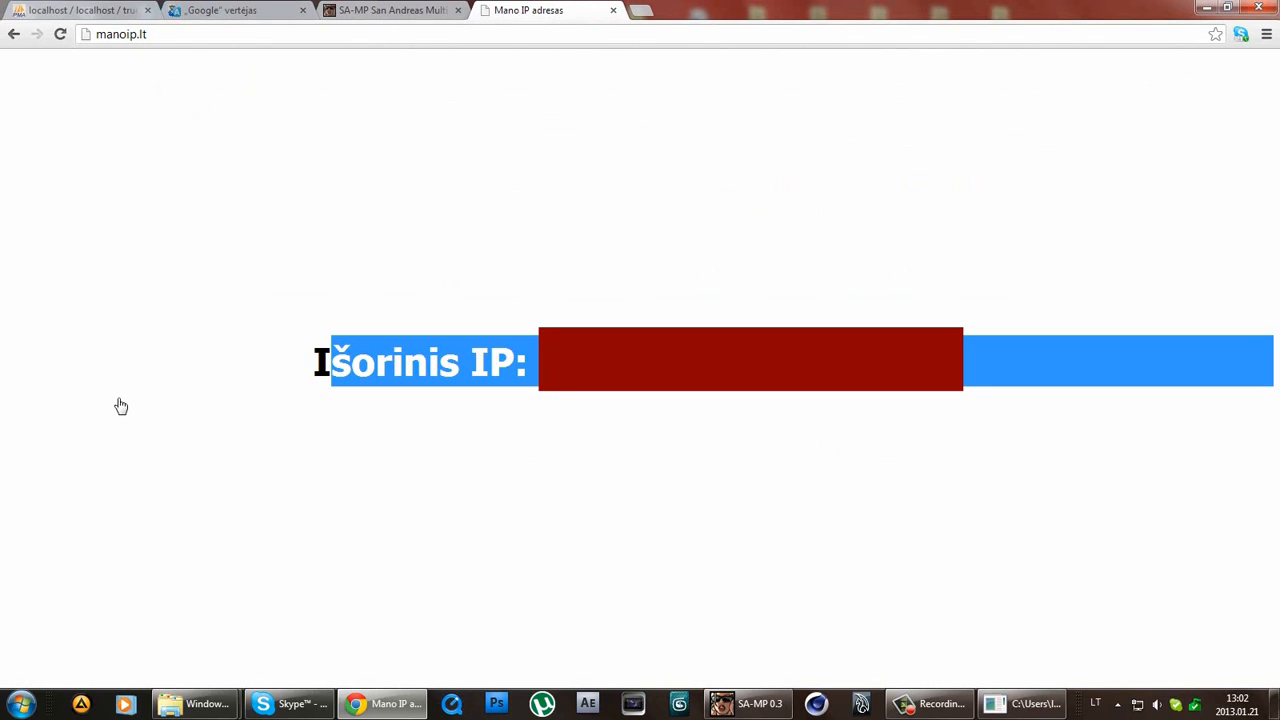
pyautogui.moveTo(312, 362); pyautogui.dragTo(536, 364)
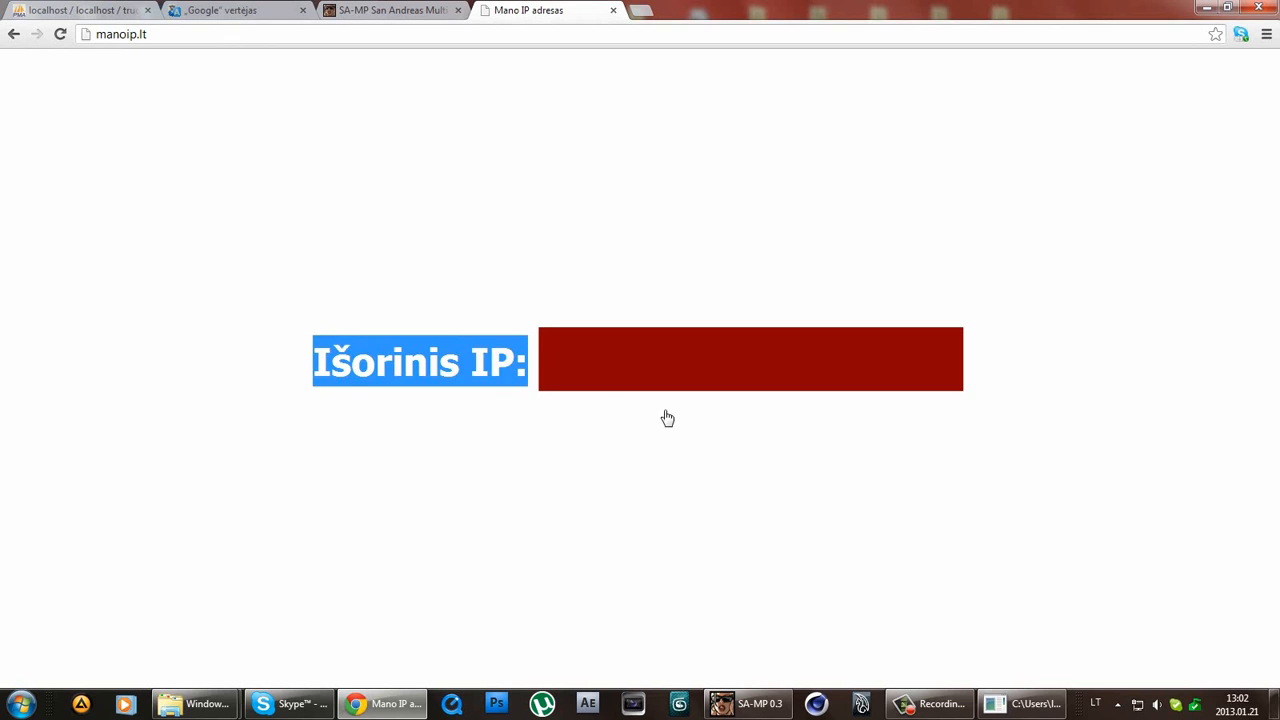
pyautogui.moveTo(1010, 371); pyautogui.dragTo(880, 366)
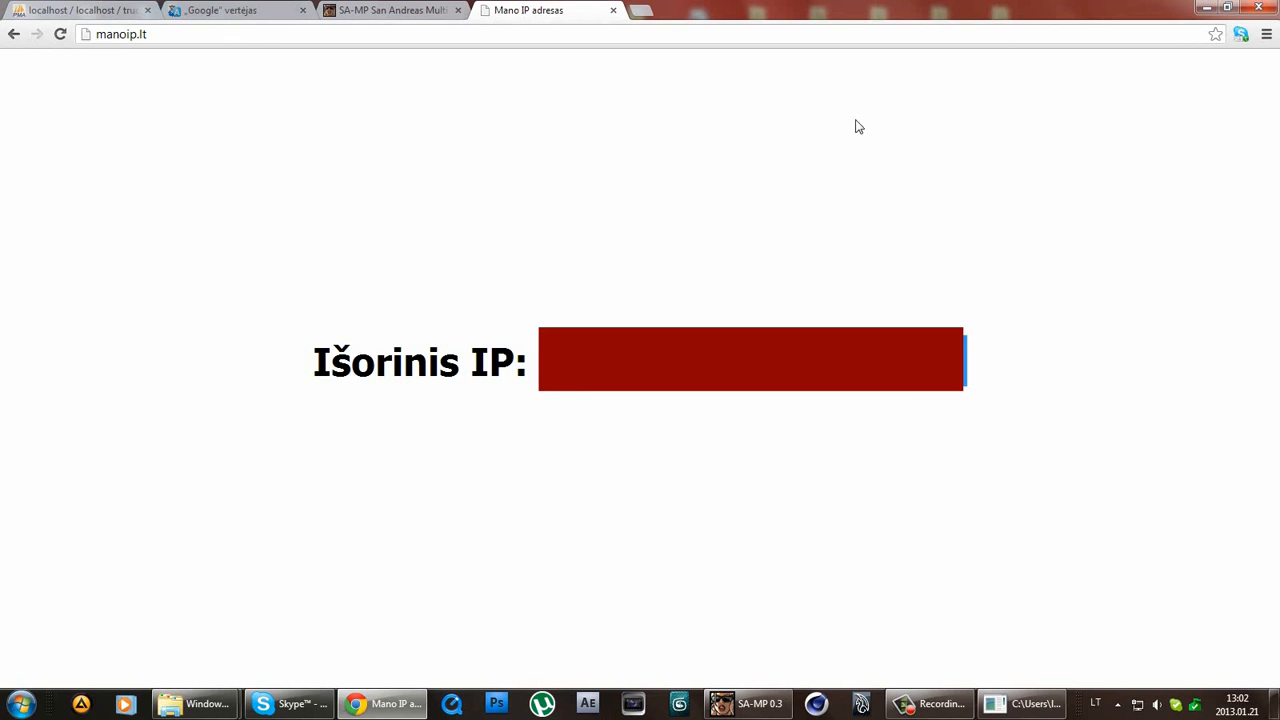
pyautogui.click(1206, 8)
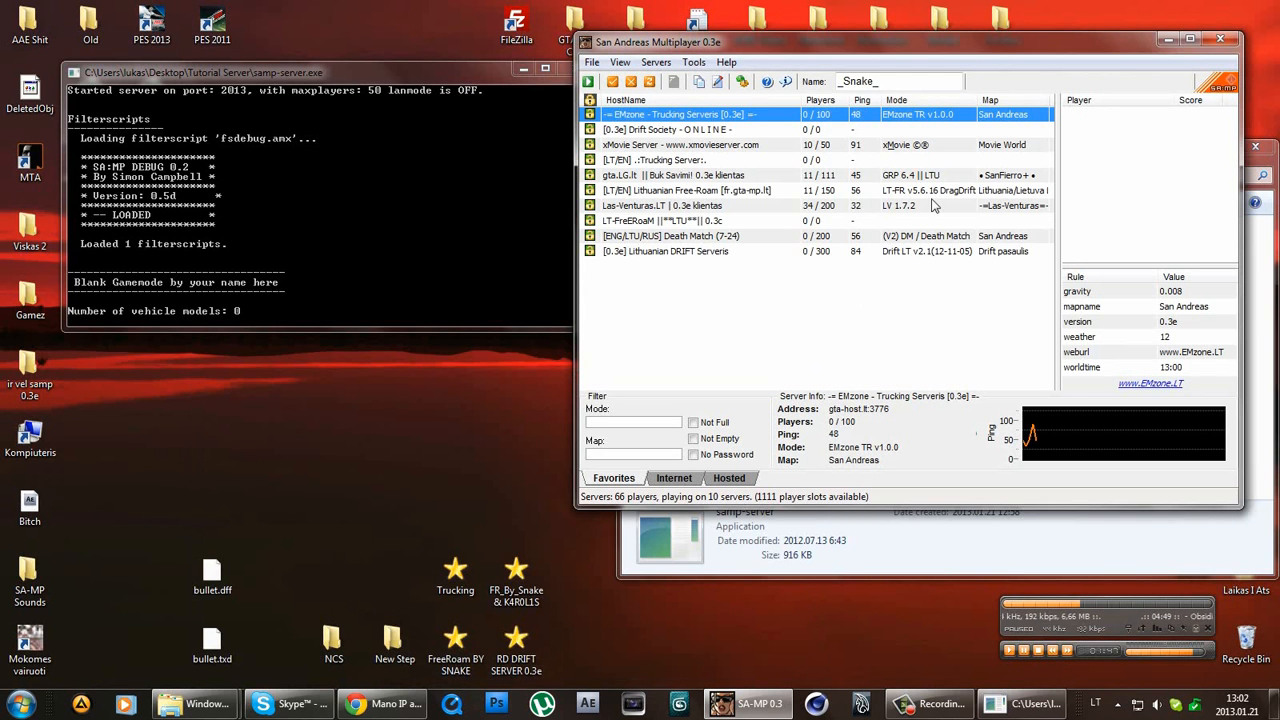
# Add the server on port 2013 and check Tutorial Server's properties, closing them unchanged.
pyautogui.click(612, 81)
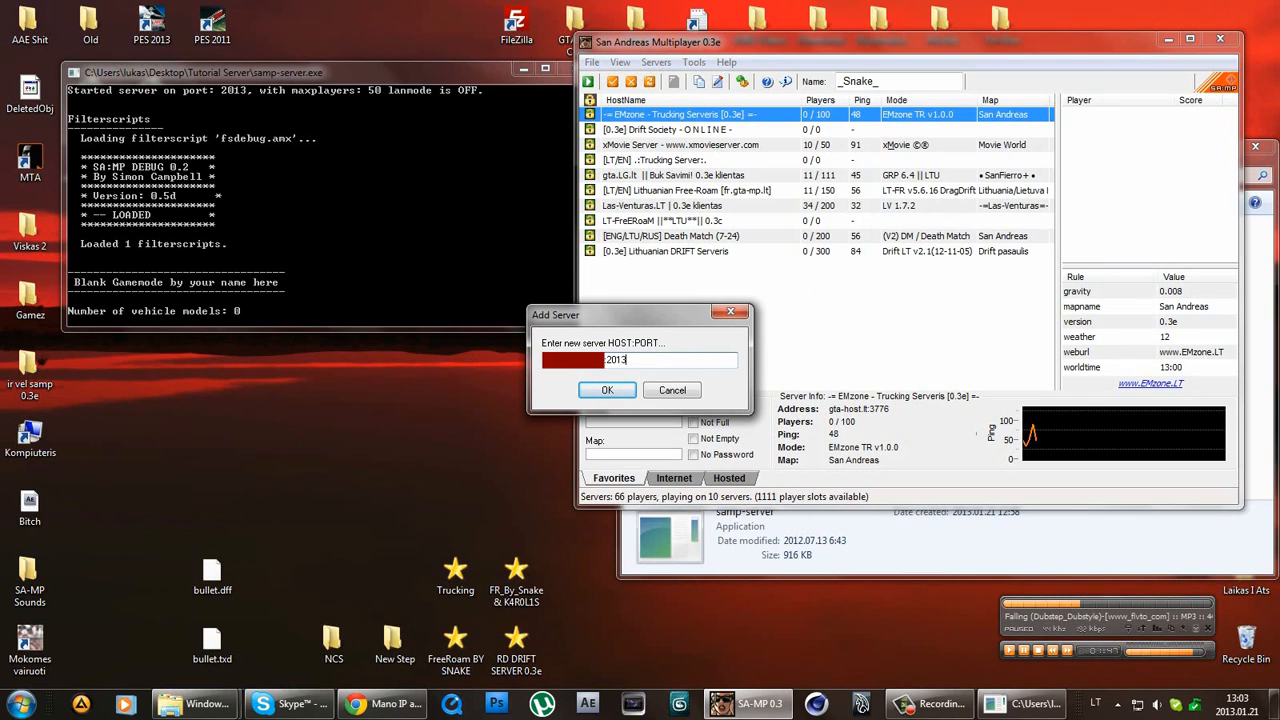
pyautogui.click(607, 390)
pyautogui.click(880, 270)
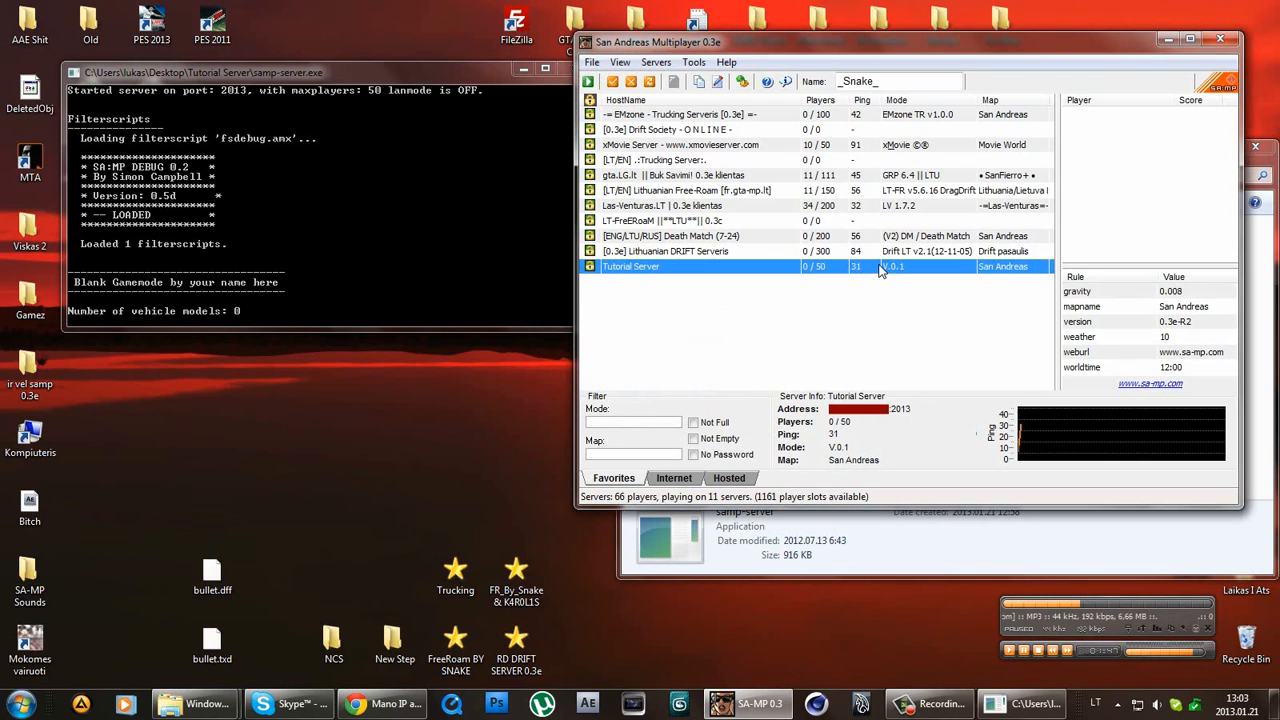
pyautogui.doubleClick(888, 265)
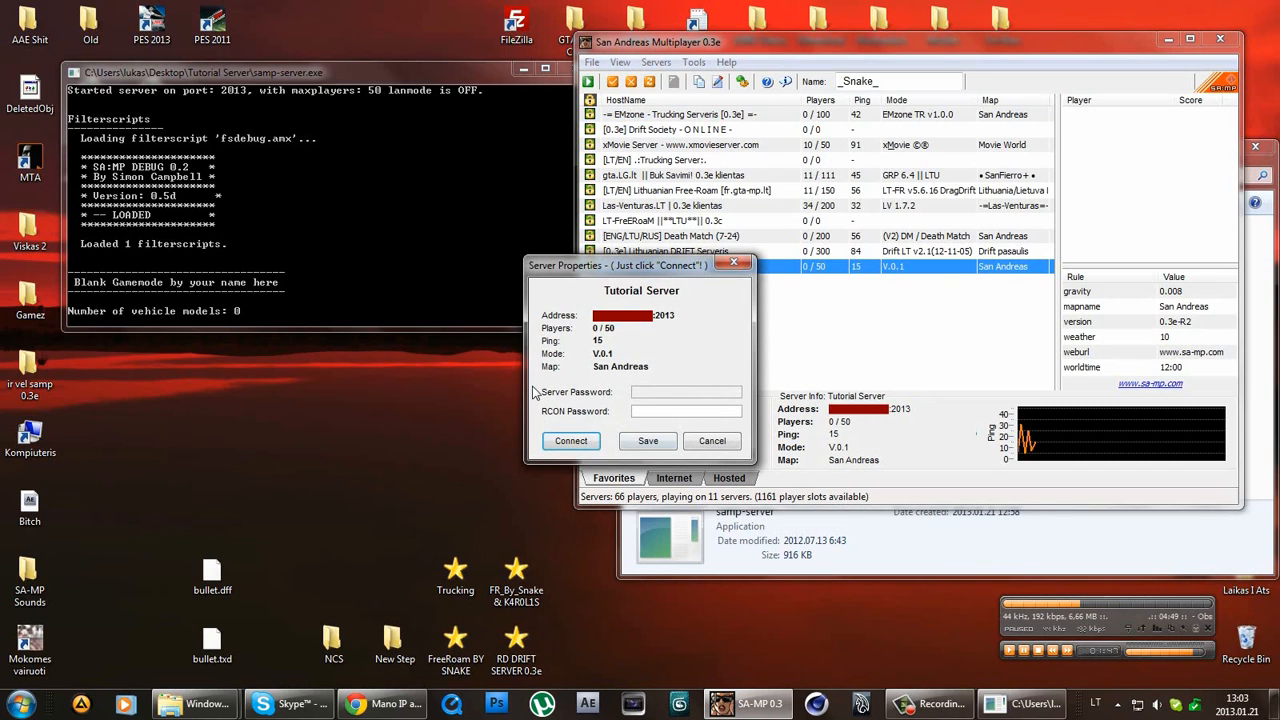
pyautogui.click(712, 441)
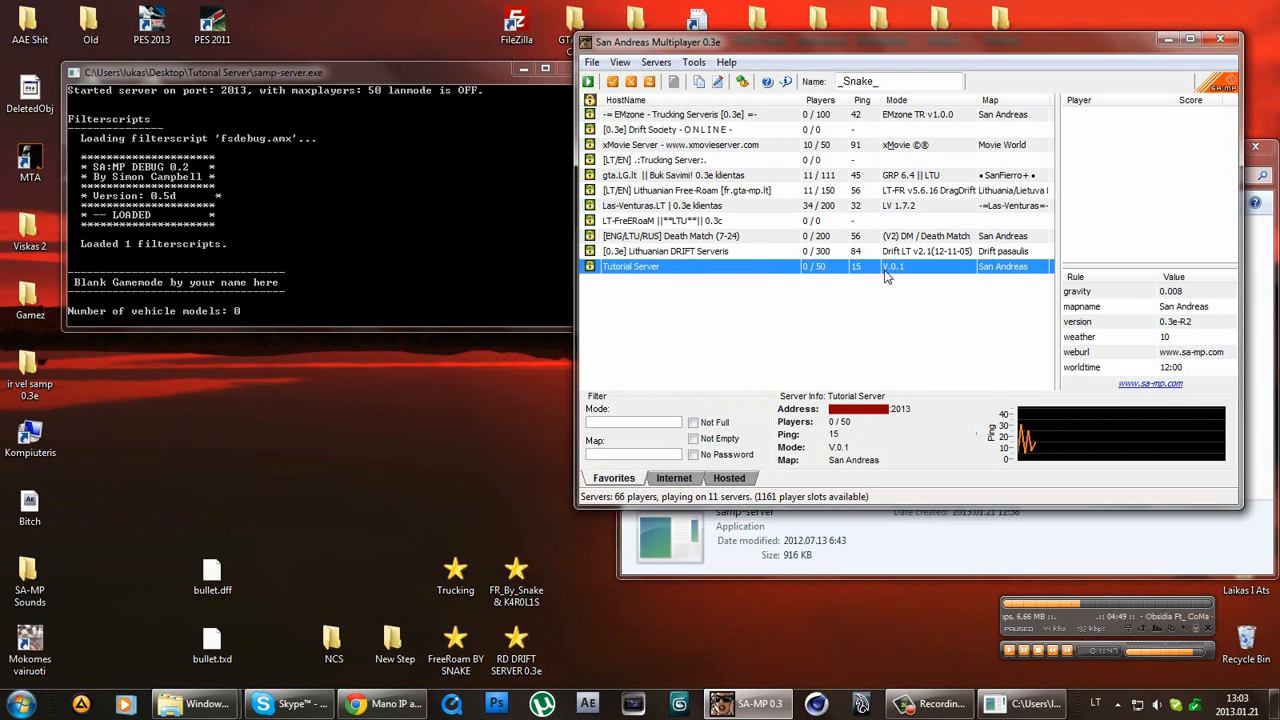
# Compare Tutorial Server's details with the Lithuanian DRIFT Serveris entry, then shut down the server console.
pyautogui.click(903, 240)
pyautogui.click(908, 267)
pyautogui.click(911, 253)
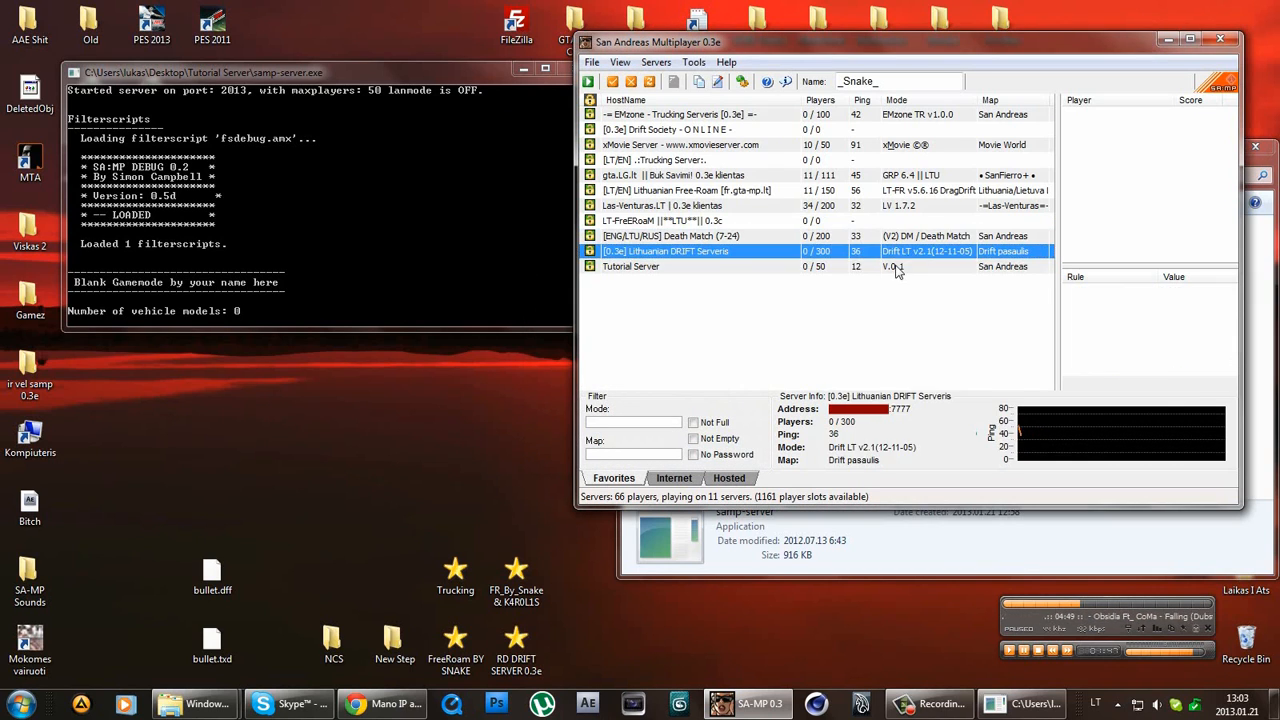
pyautogui.click(897, 268)
pyautogui.click(377, 187)
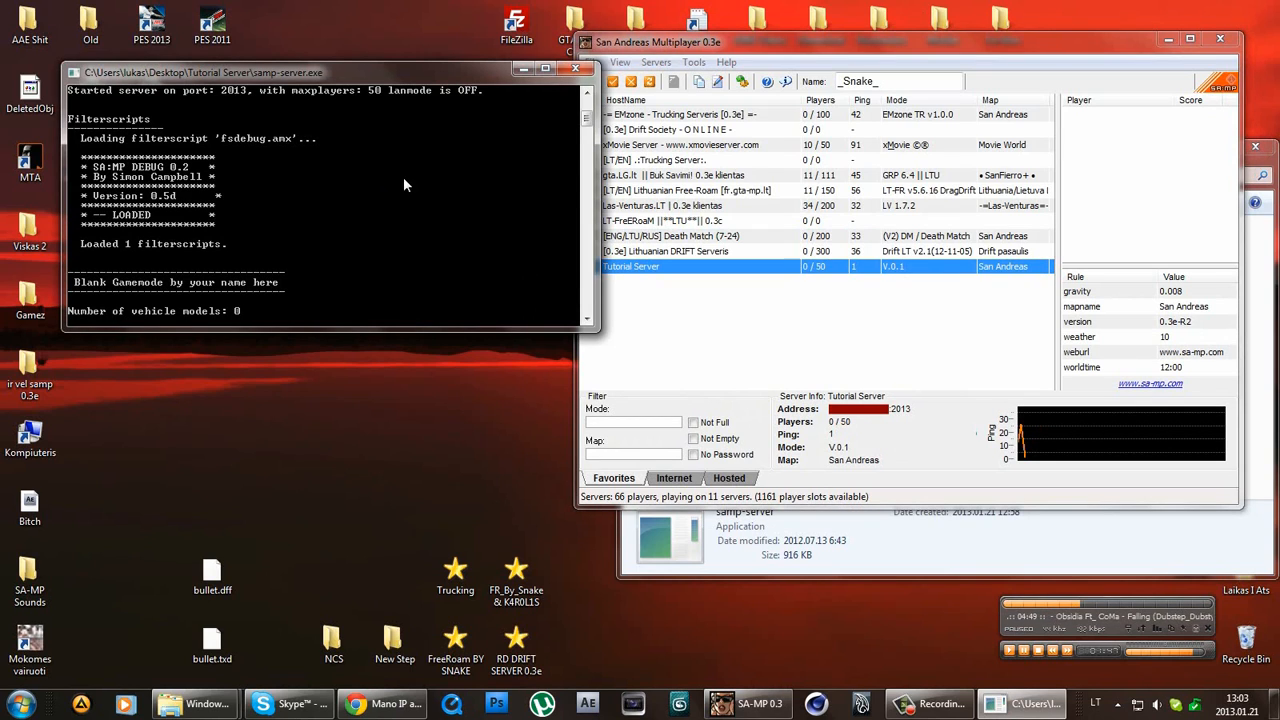
pyautogui.click(575, 70)
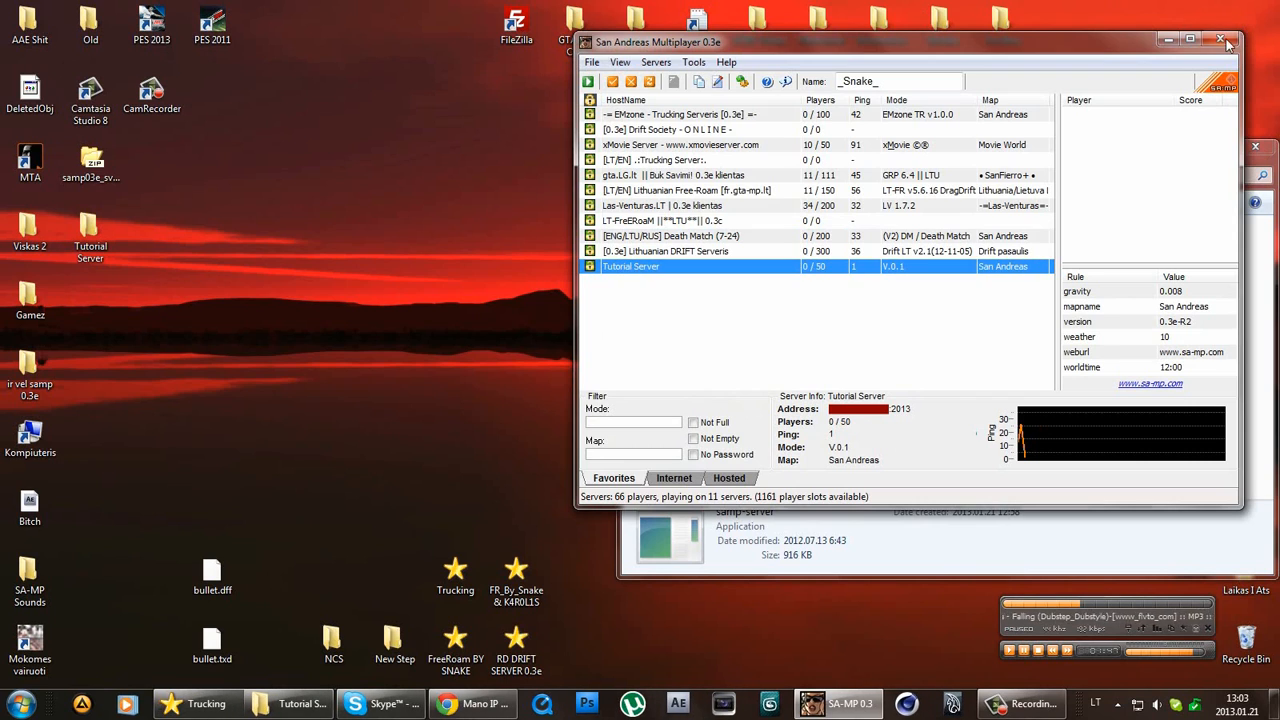
# Close the SA-MP browser, then move aside and close the Tutorial Server folder window.
pyautogui.click(1220, 39)
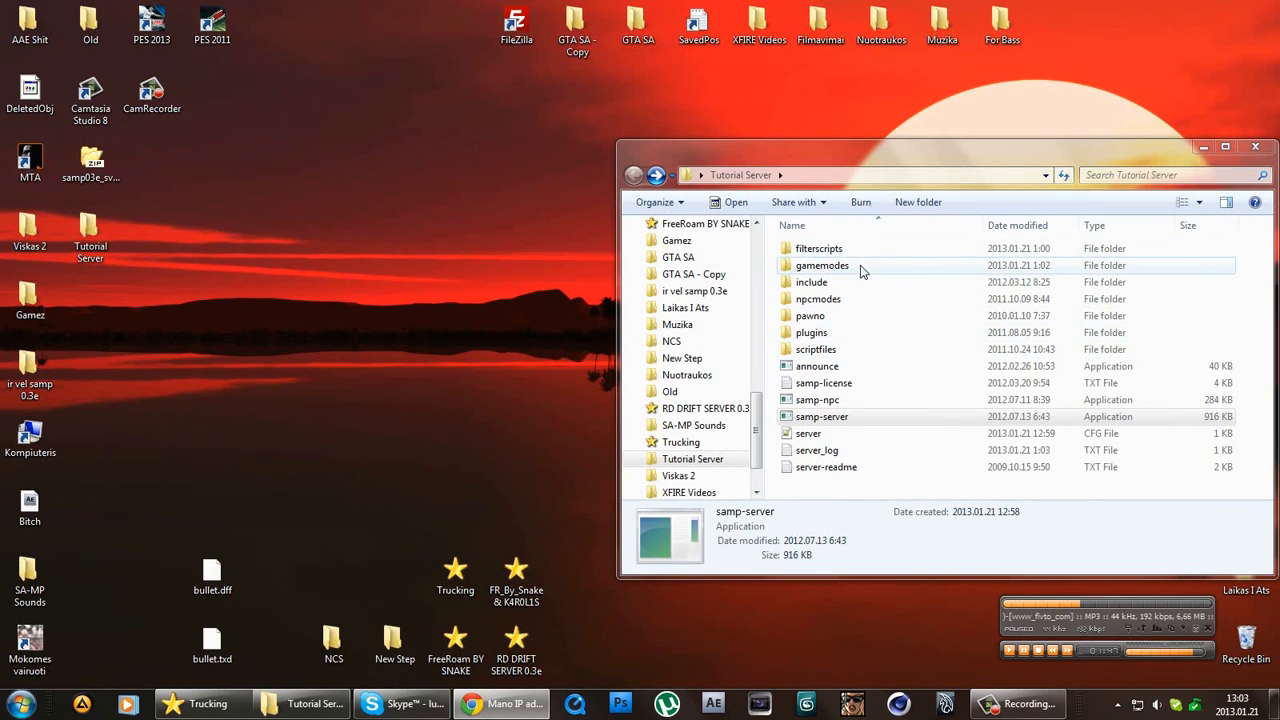
pyautogui.click(860, 267)
pyautogui.click(878, 383)
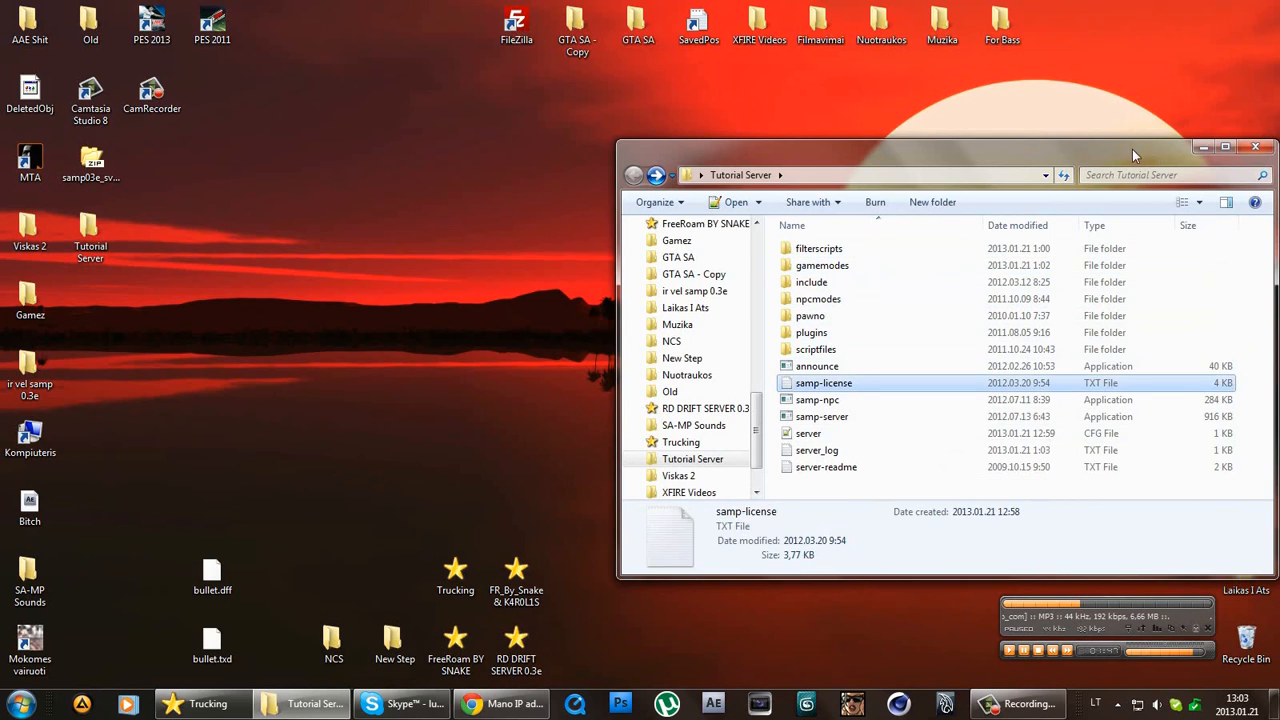
pyautogui.moveTo(1132, 148); pyautogui.dragTo(904, 102)
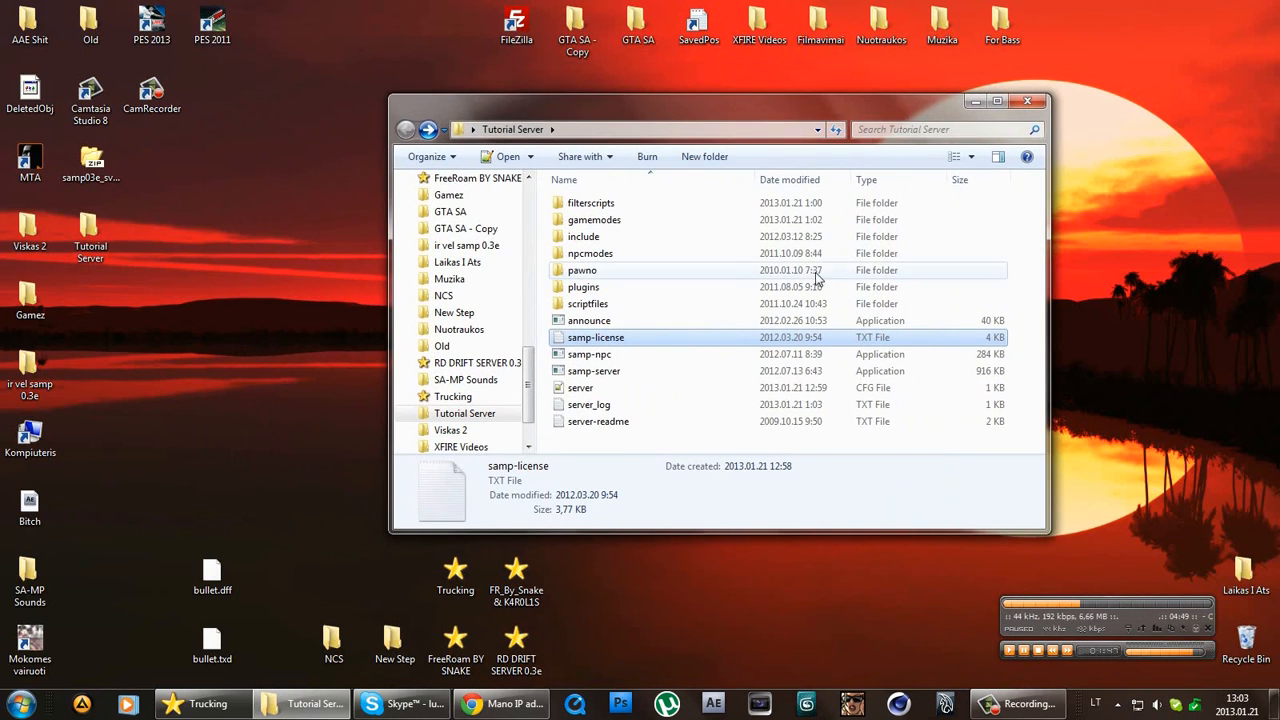
pyautogui.click(1028, 104)
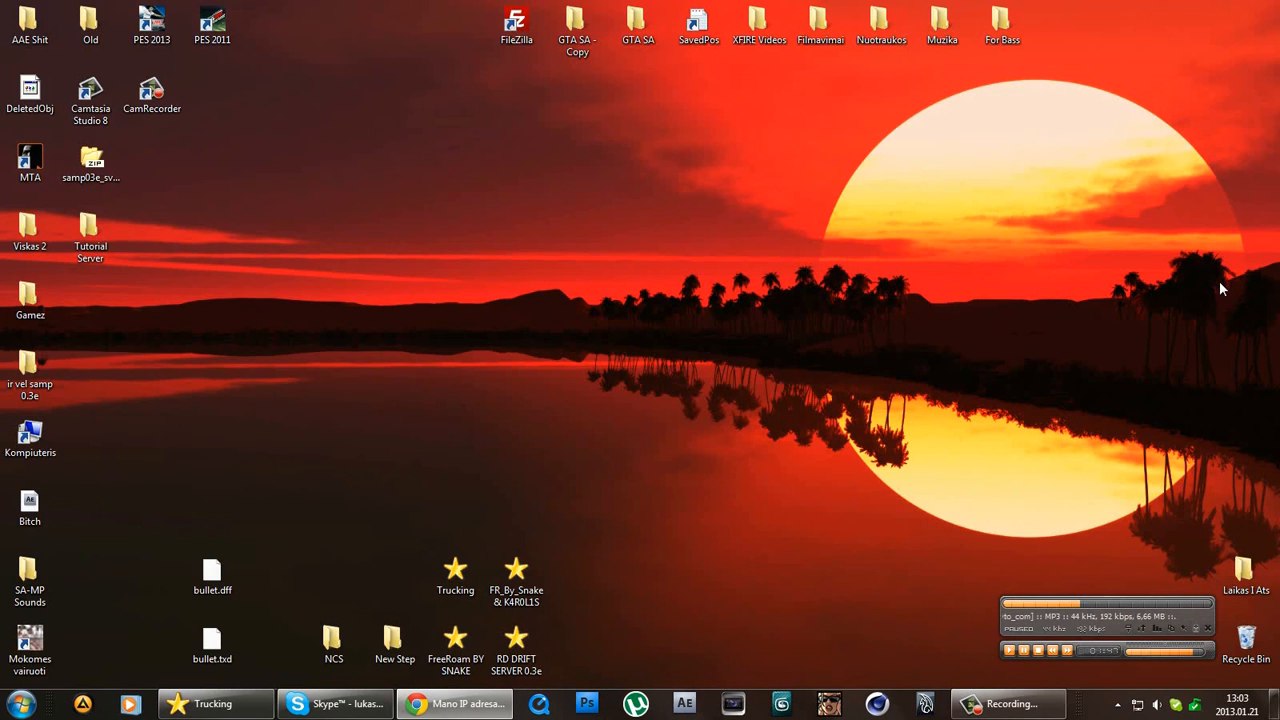